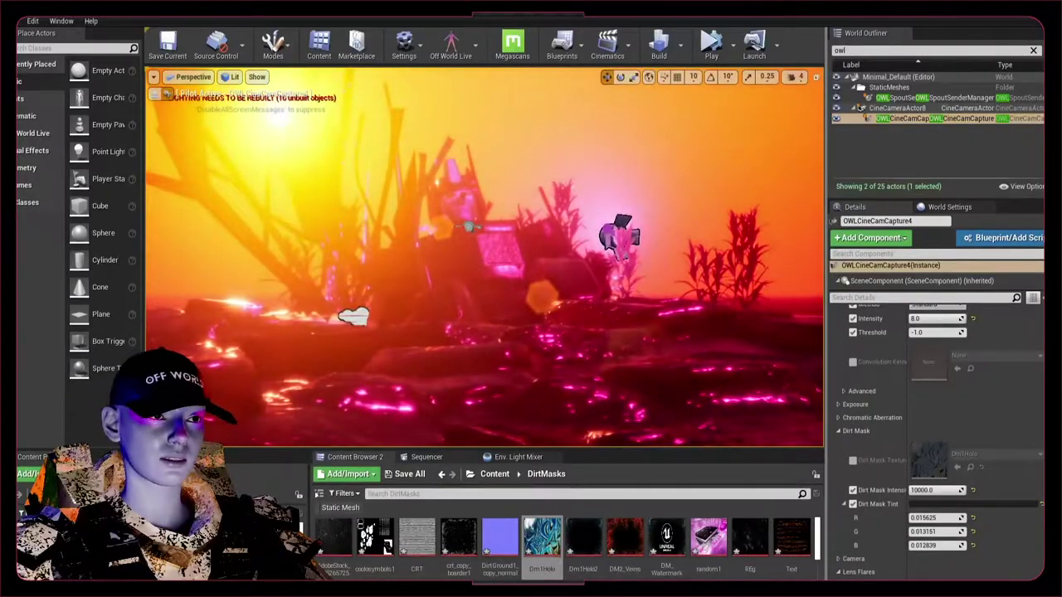
Clear the selection, reselect the OWLCineCamCapture4 actor and bring up its Camera Options
right_click_drag(514, 324, 425, 338)
key("Escape")
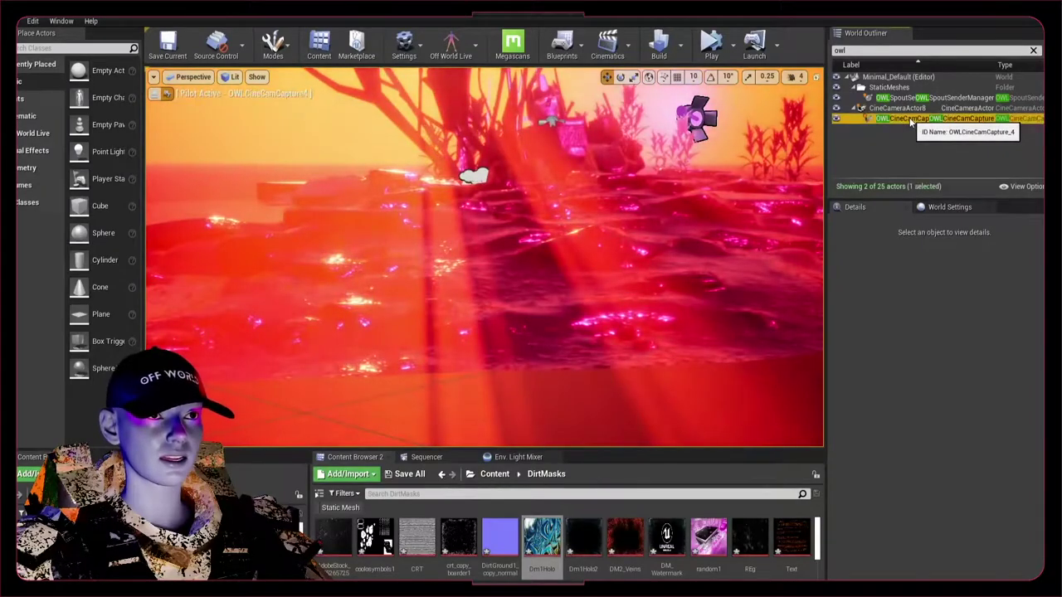
left_click(911, 119)
scroll(891, 486, "down", 10)
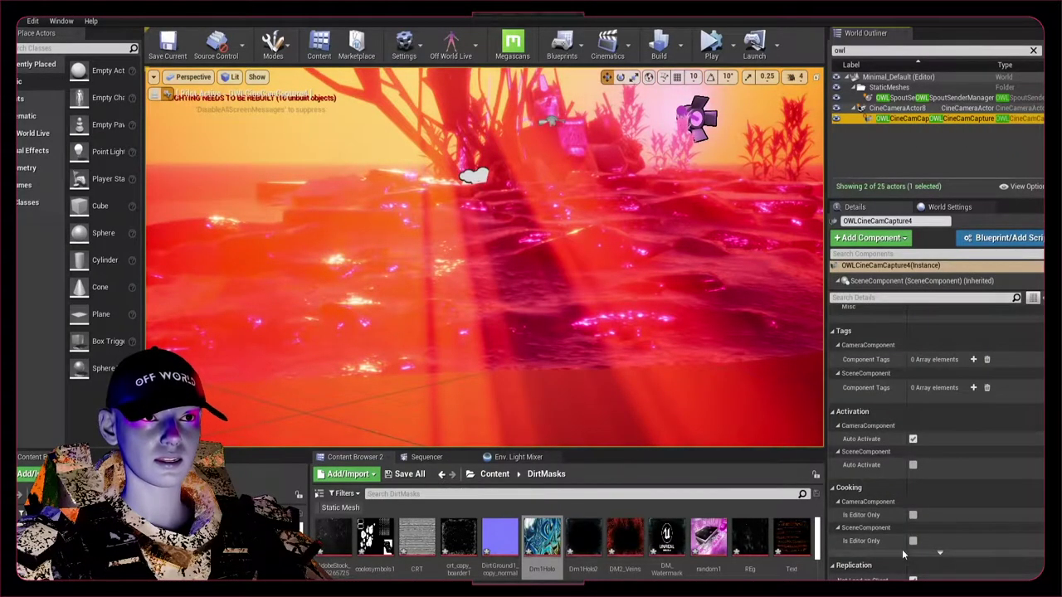
scroll(862, 498, "down", 15)
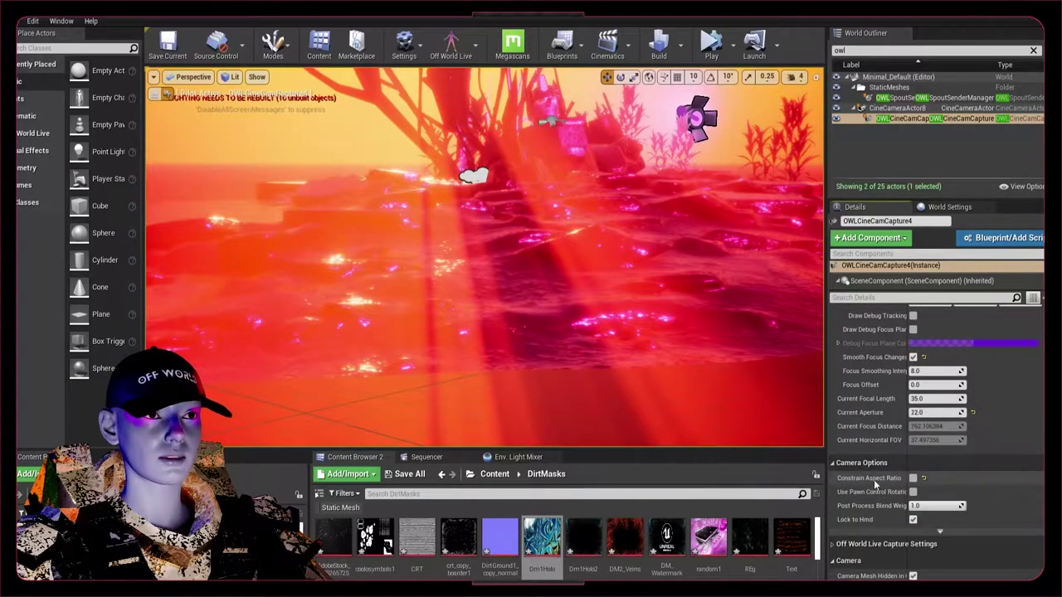
Turn the capture camera's Constrain Aspect Ratio option on and back off
left_click(912, 478)
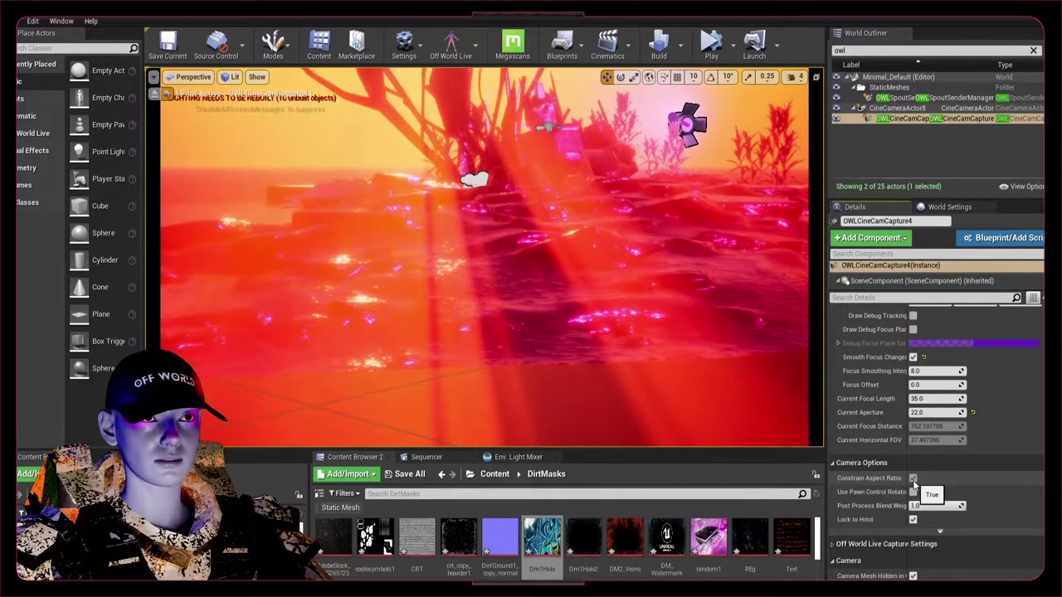
left_click(913, 479)
Enable the Dirt Mask Texture override in the capture camera's post-process lens settings
scroll(871, 498, "down", 4)
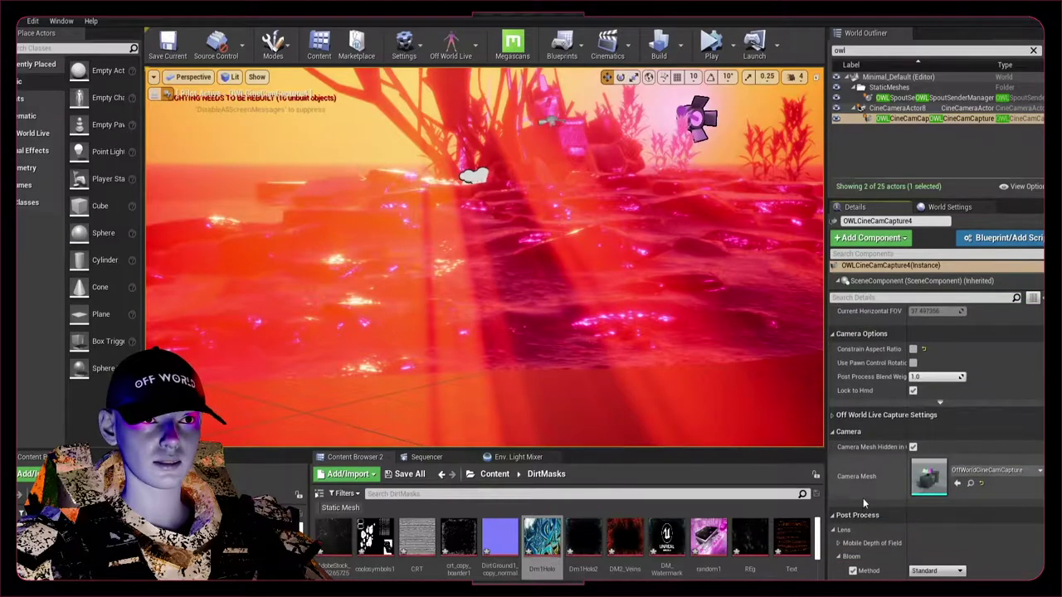
scroll(863, 504, "down", 5)
scroll(846, 467, "up", 2)
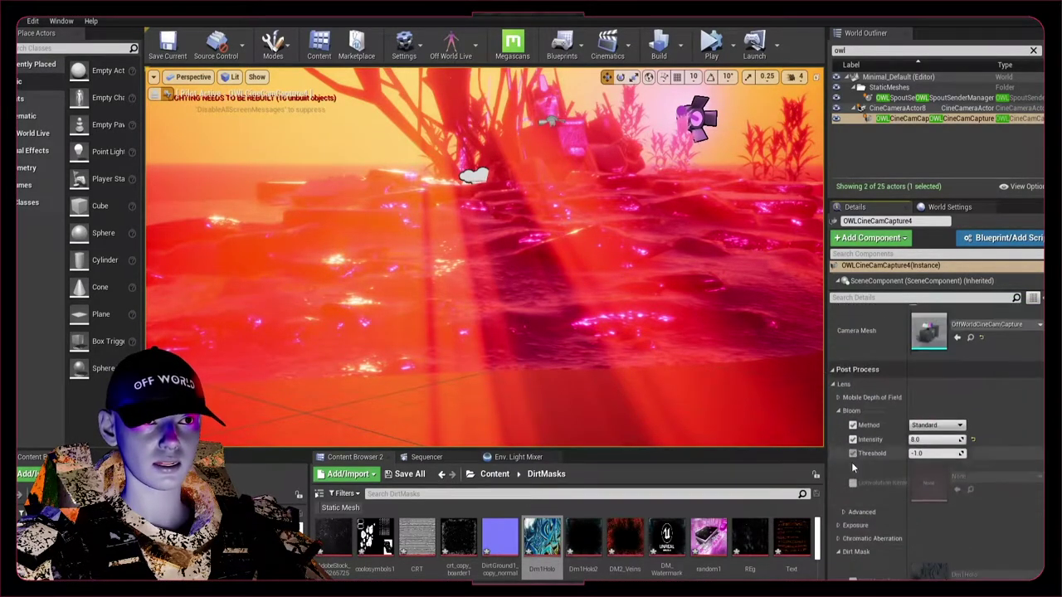
scroll(859, 494, "down", 2)
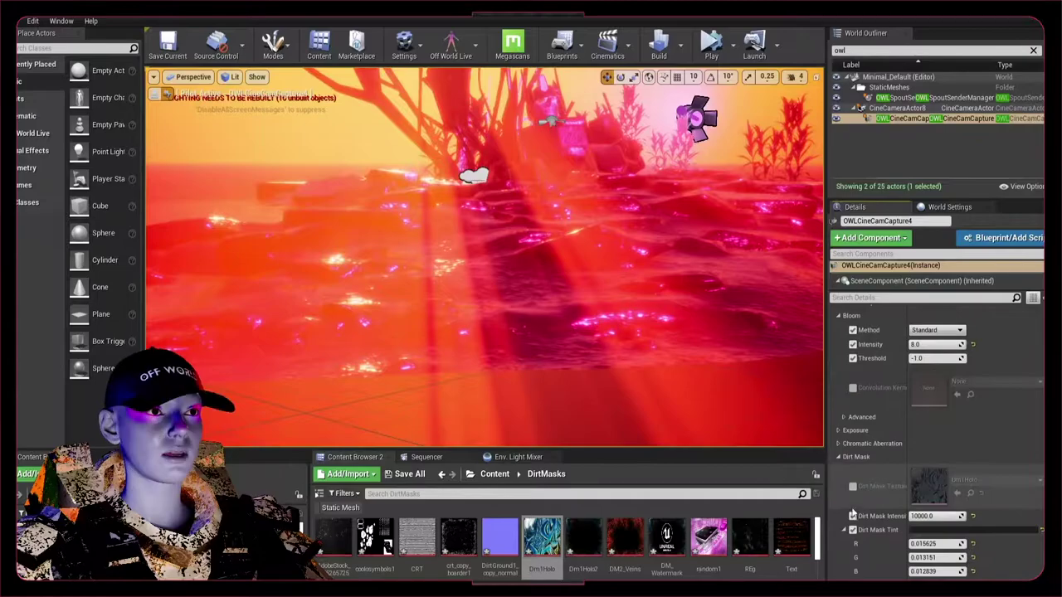
left_click(852, 487)
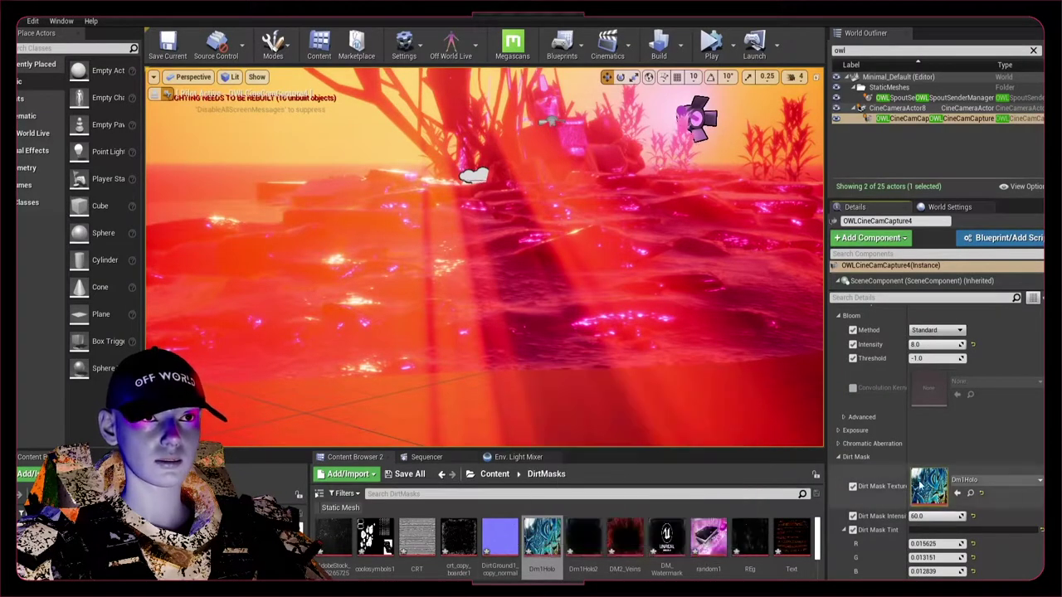
Set the Dirt Mask Intensity to 500, raise it to 10000 and view the mask against different parts of the scene
right_click_drag(593, 320, 586, 332)
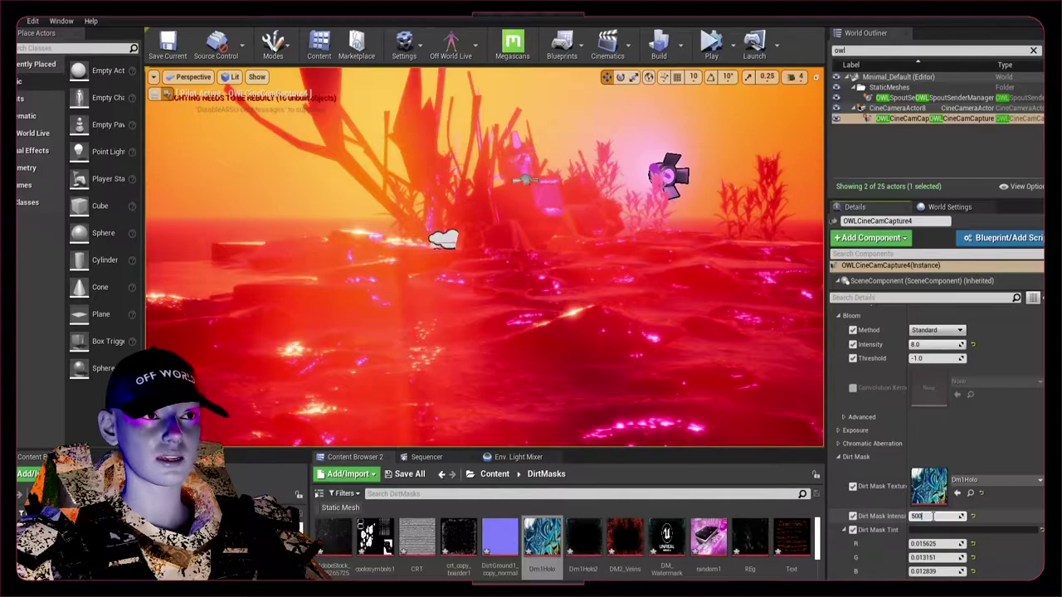
left_click(933, 516)
type("500")
key("Return")
left_click(664, 364)
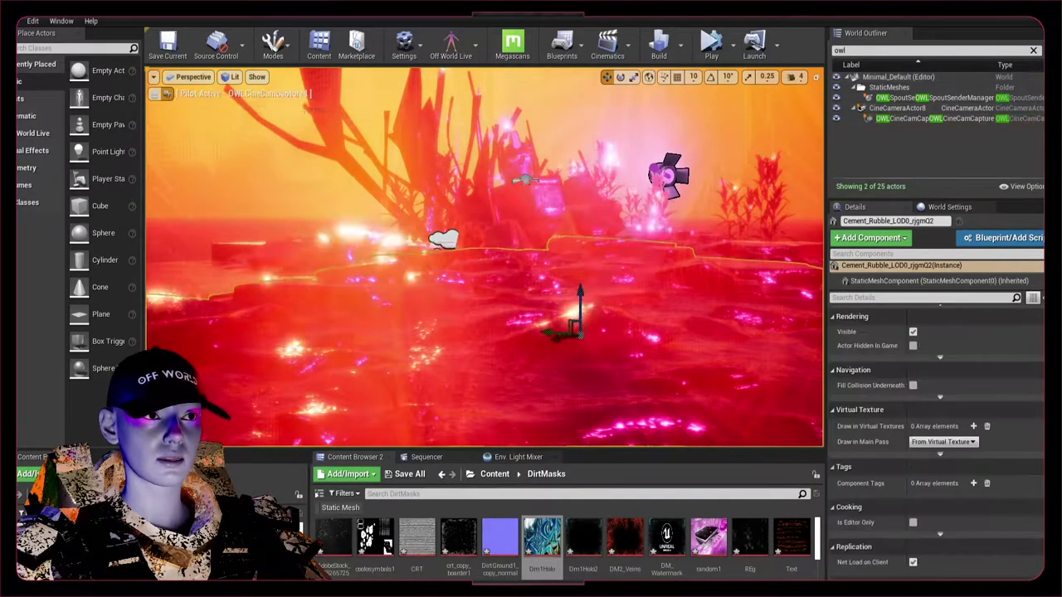
right_click_drag(606, 293, 583, 291)
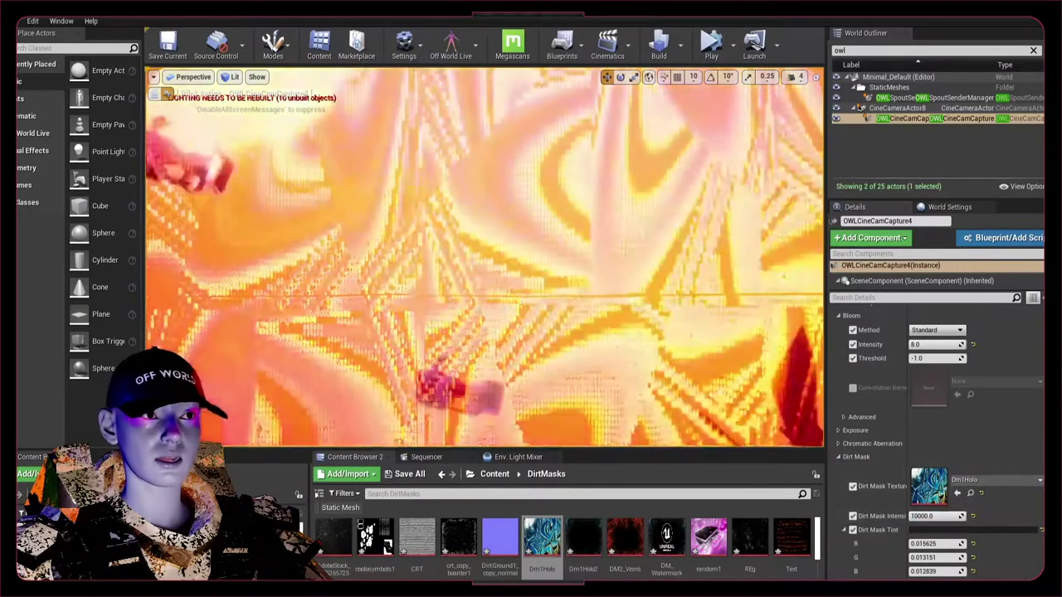
right_click_drag(498, 257, 465, 274)
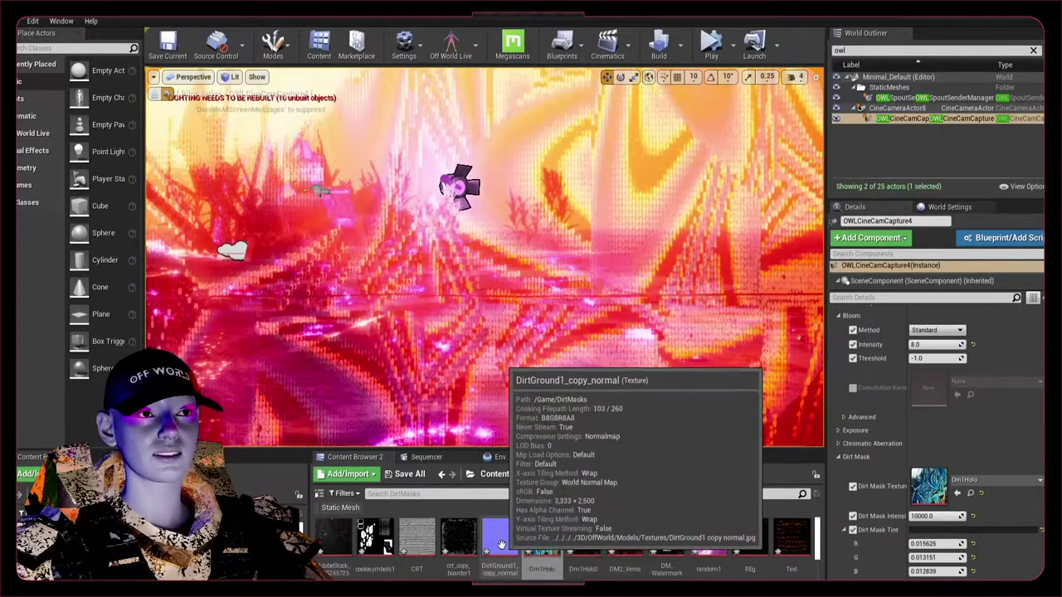
Assign the REg texture as the camera's dirt mask and inspect the image in the texture editor
left_click(750, 539)
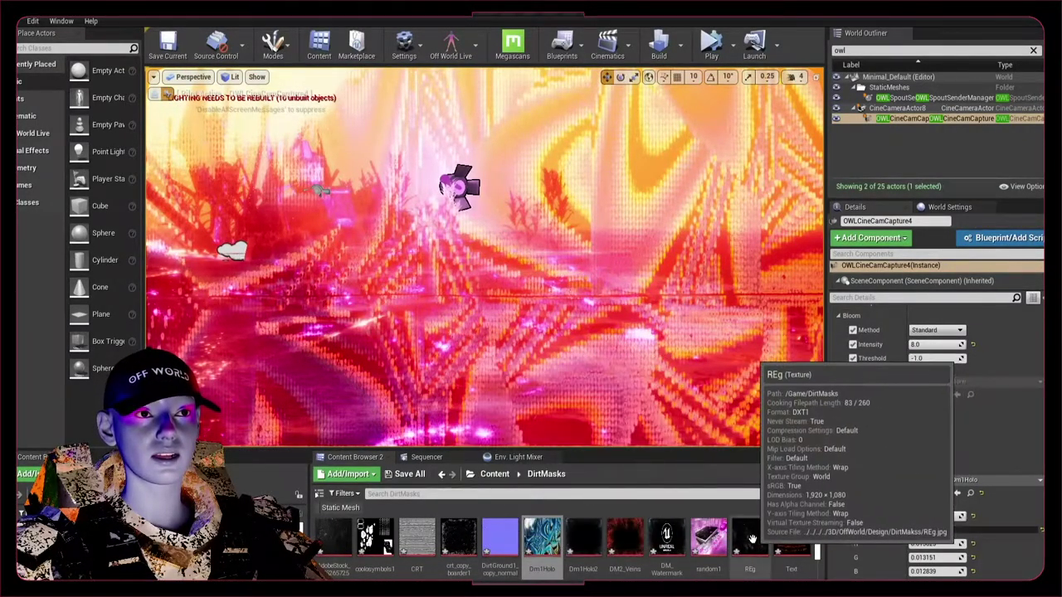
left_click_drag(750, 540, 936, 485)
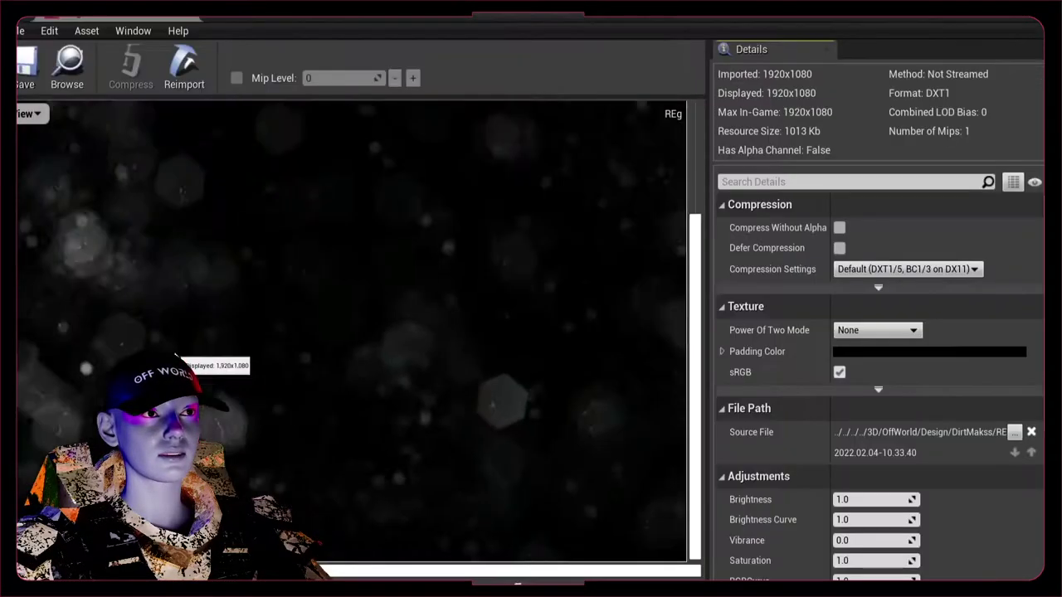
scroll(187, 353, "down", 5)
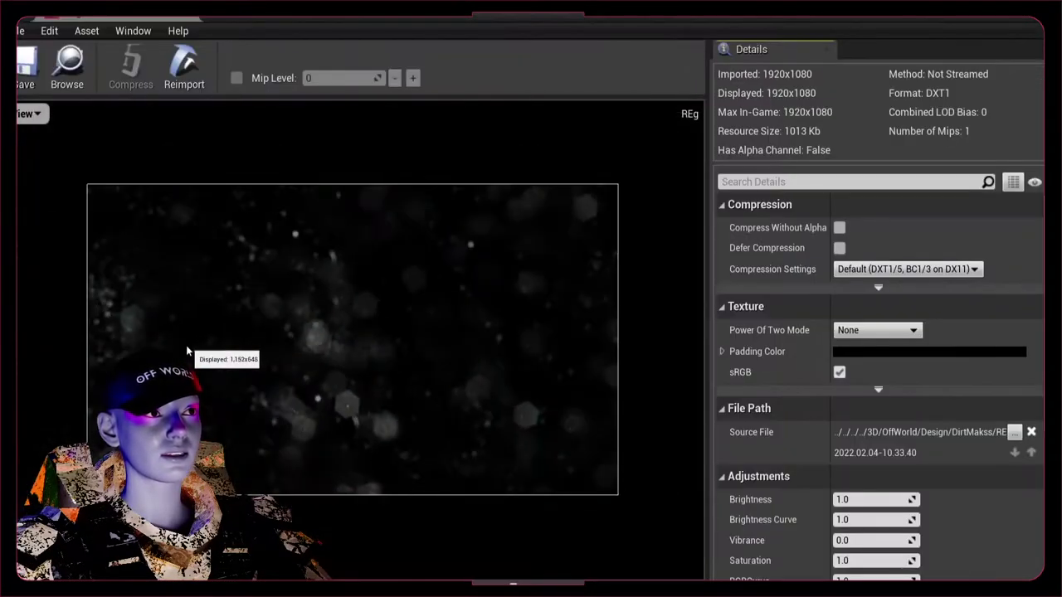
scroll(206, 323, "up", 2)
scroll(181, 332, "down", 1)
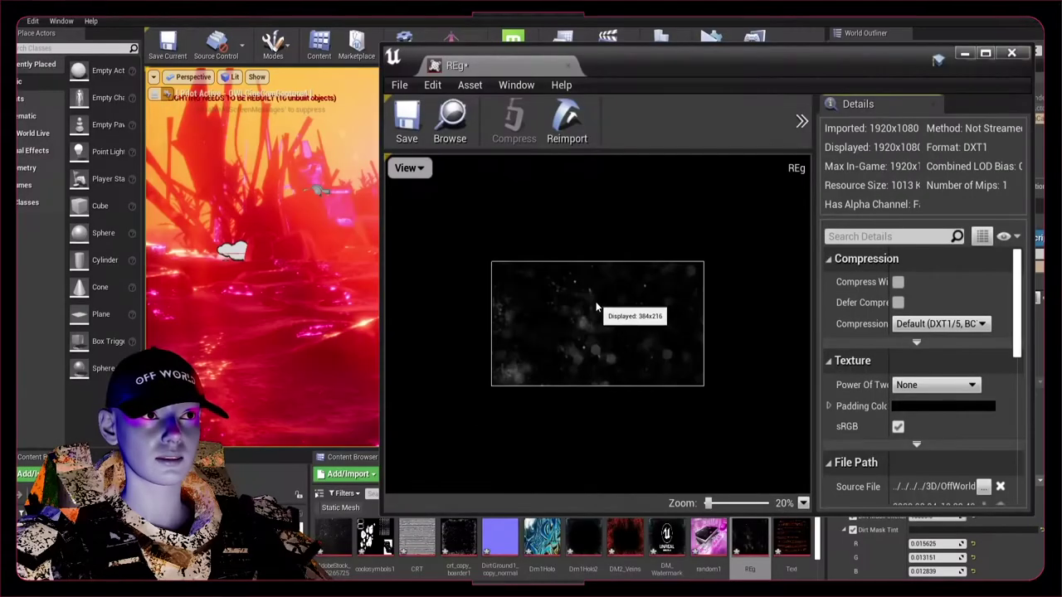
left_click(1009, 53)
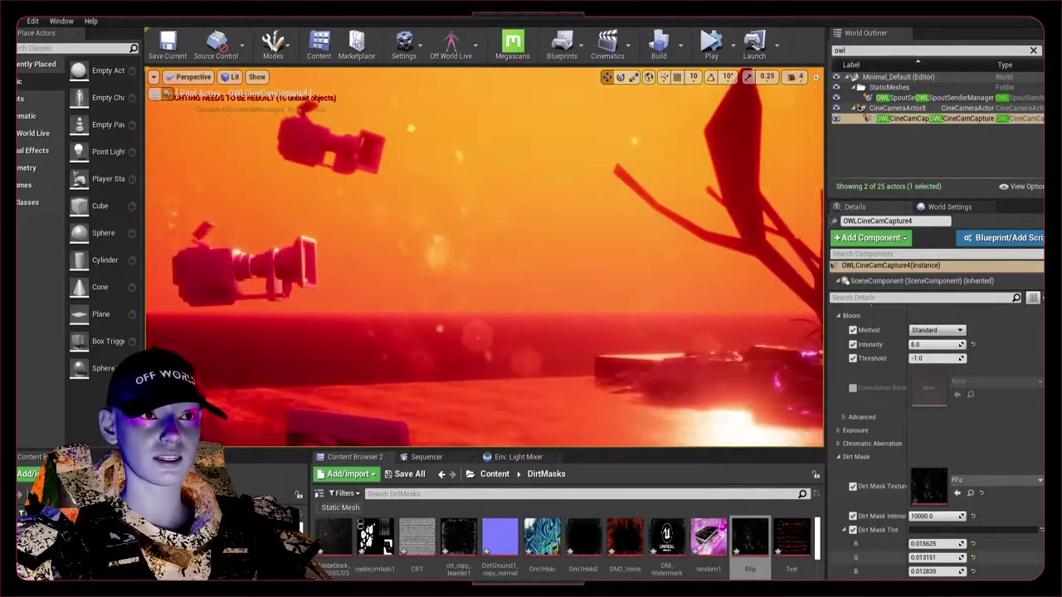
Brighten the Dirt Mask Tint and shift it to a blue of about R 0.15, G 0.19, B 0.64
left_click(927, 533)
left_click_drag(847, 439, 854, 375)
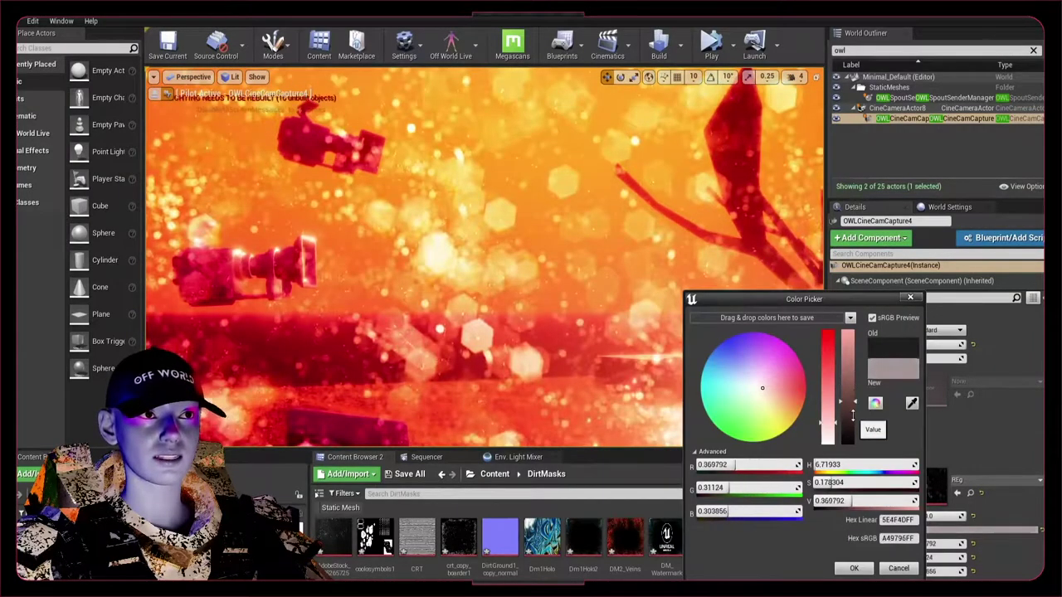
left_click_drag(852, 415, 865, 359)
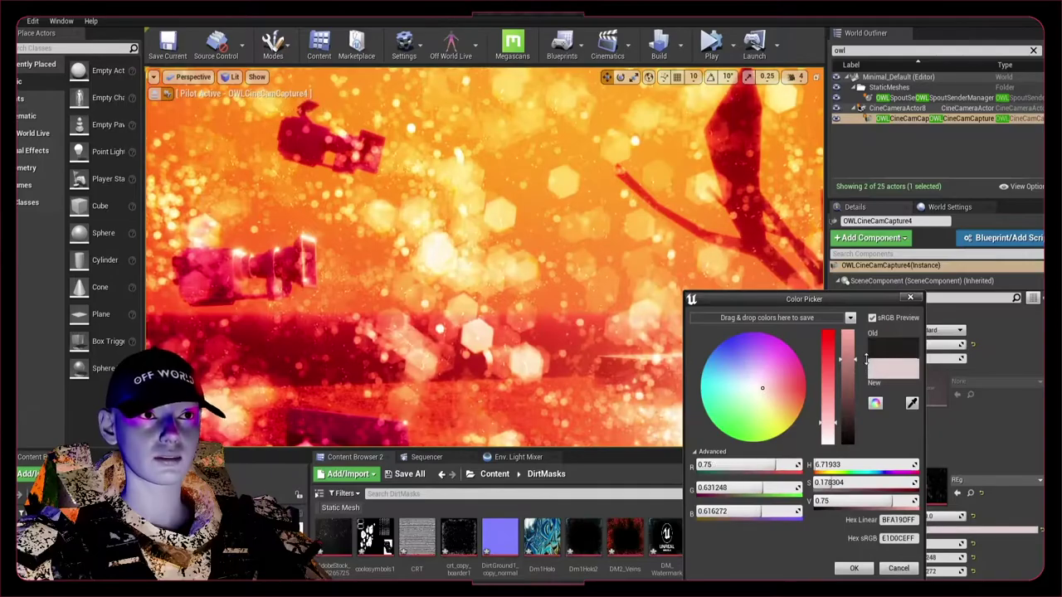
left_click_drag(735, 358, 729, 347)
left_click_drag(849, 361, 827, 380)
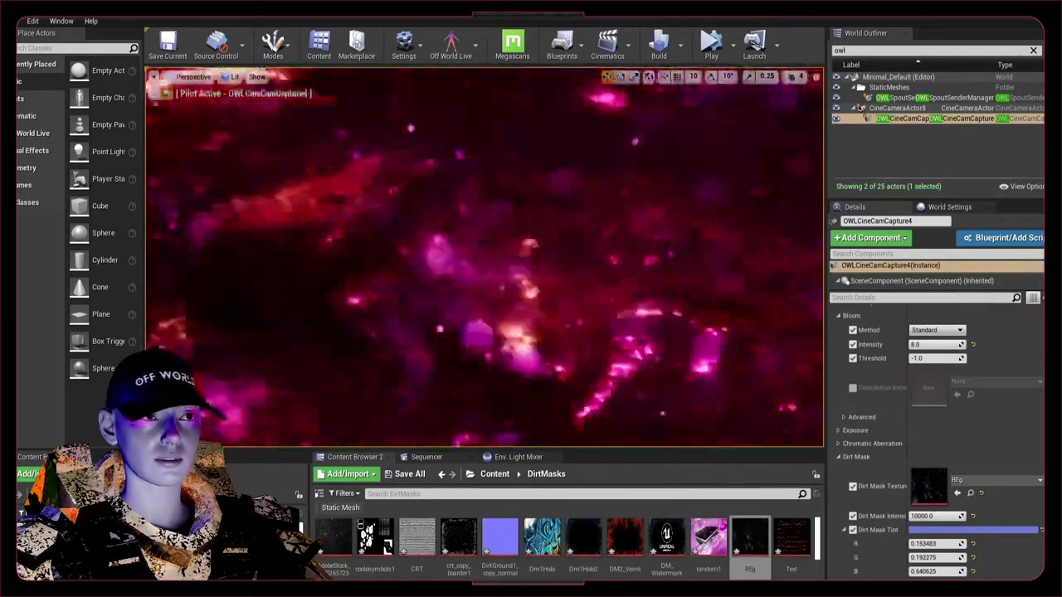
right_click_drag(485, 258, 460, 249)
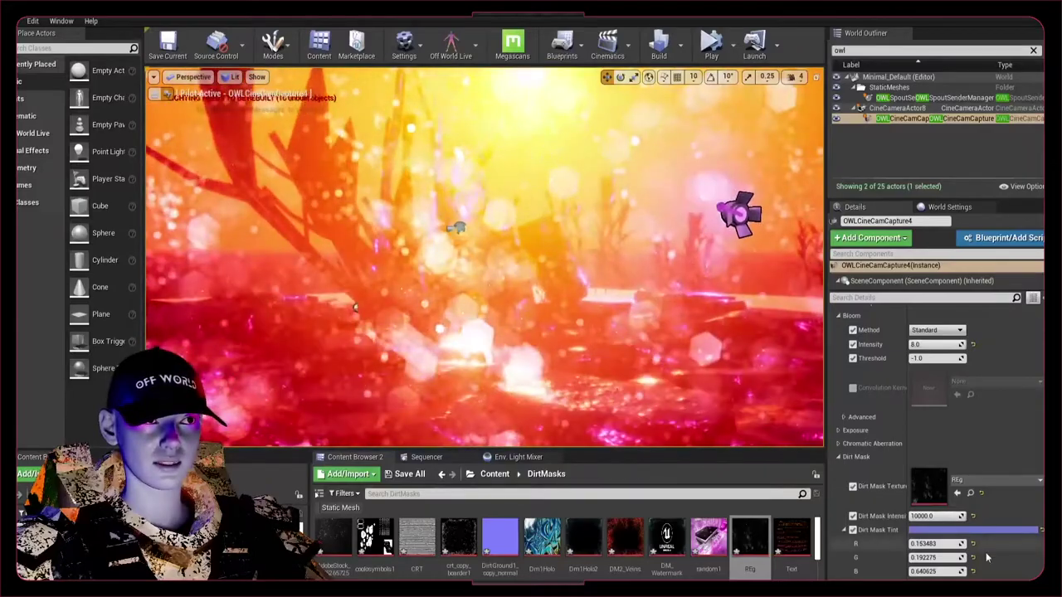
Lower the REg dirt mask's intensity to 500 and save the level
left_click_drag(948, 516, 916, 516)
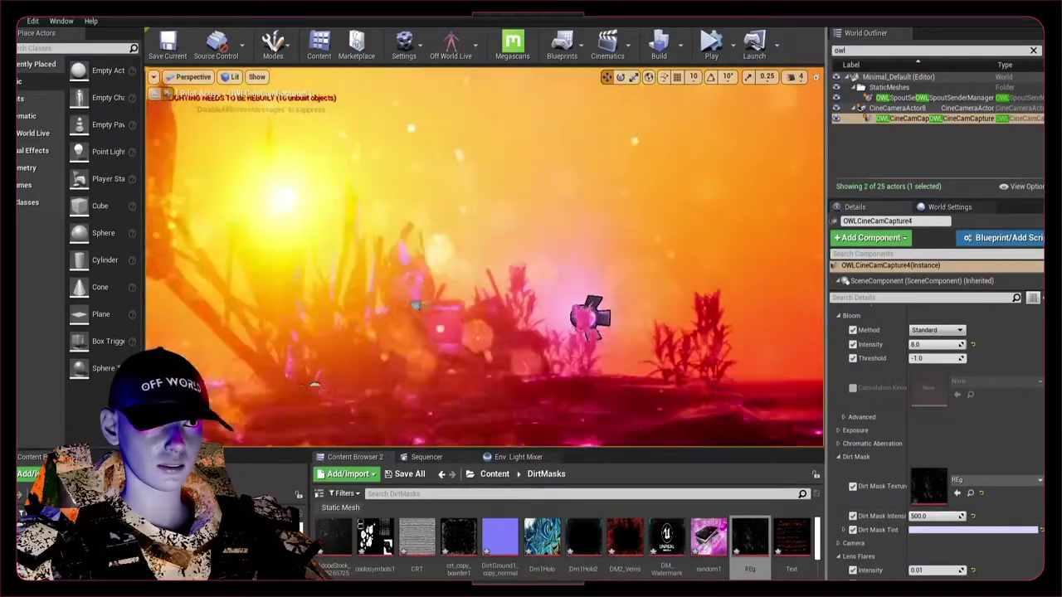
right_click_drag(485, 257, 427, 303)
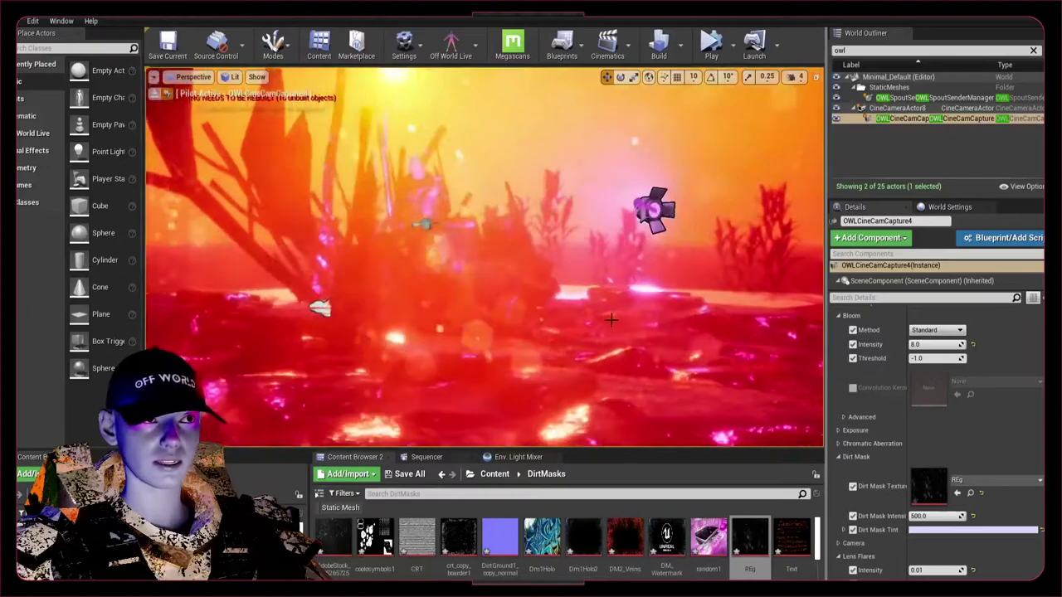
key("ctrl+s")
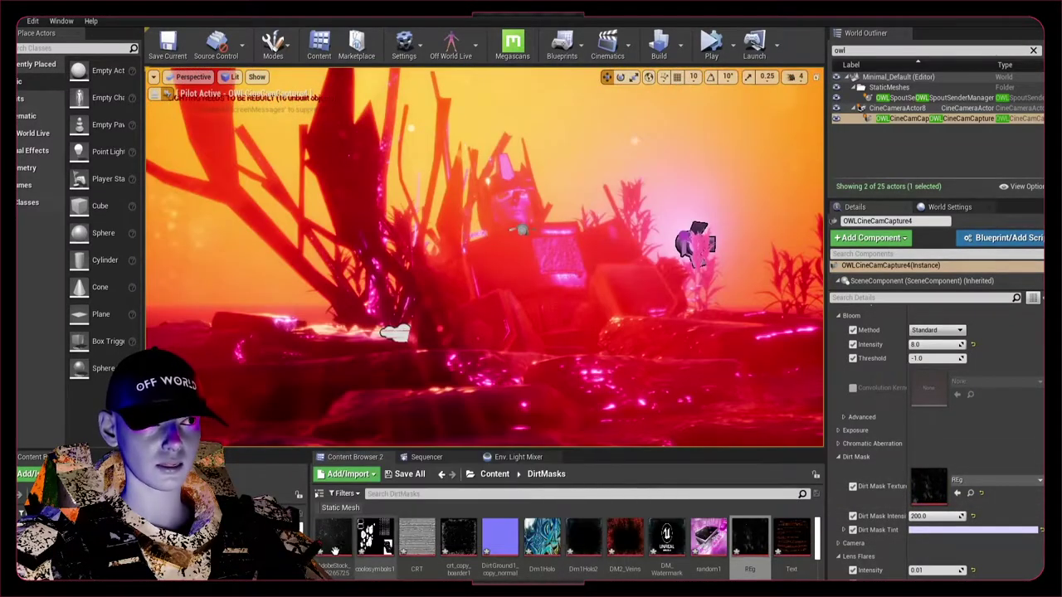
Assign the AdobeStock_275265725 texture as the dirt mask and darken its blue tint
left_click_drag(335, 550, 930, 485)
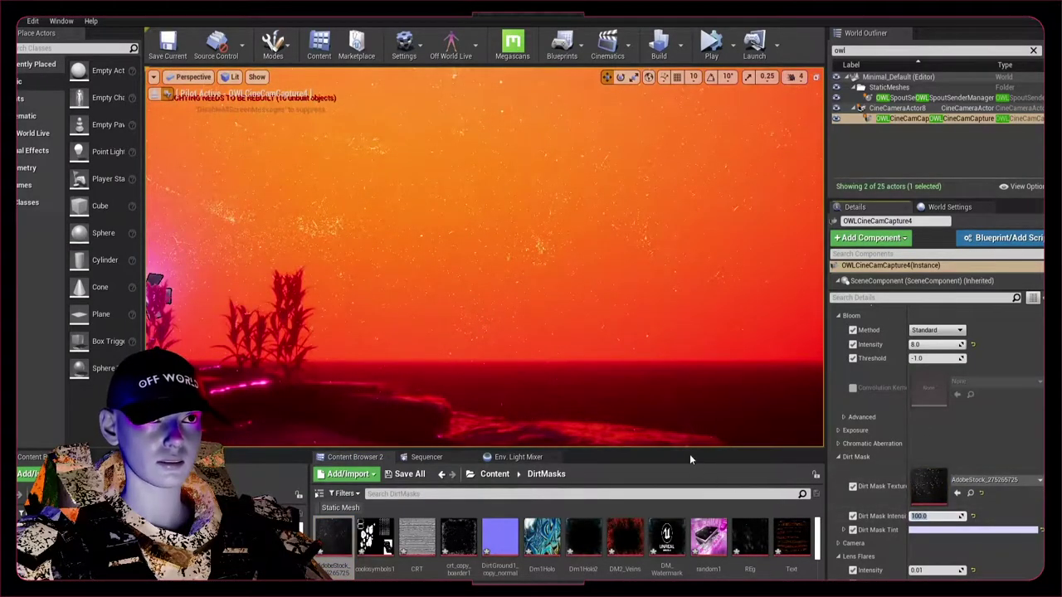
right_click_drag(664, 381, 531, 415)
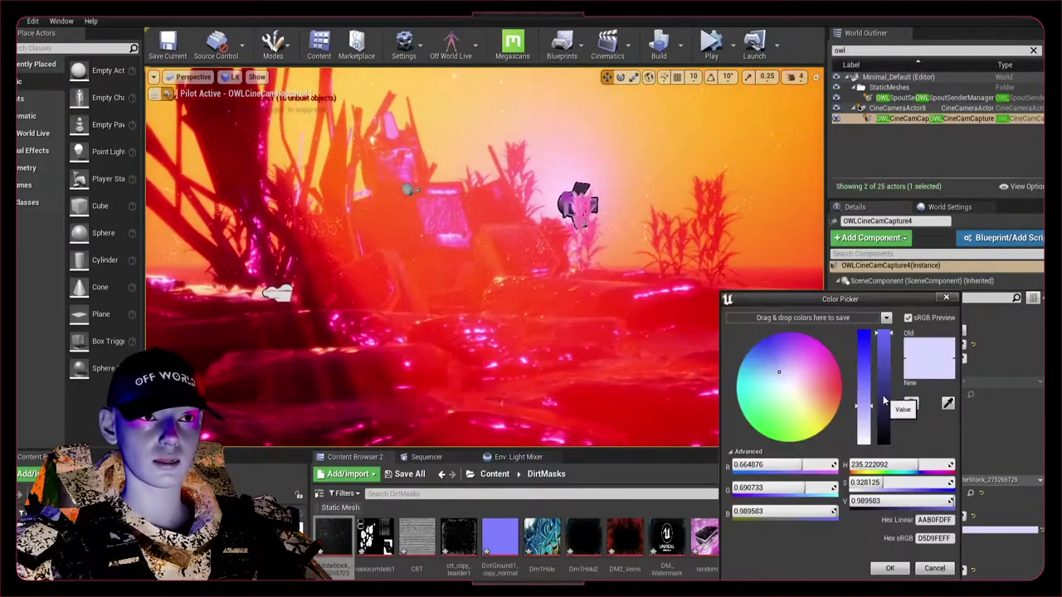
left_click_drag(889, 403, 891, 420)
left_click_drag(890, 420, 891, 426)
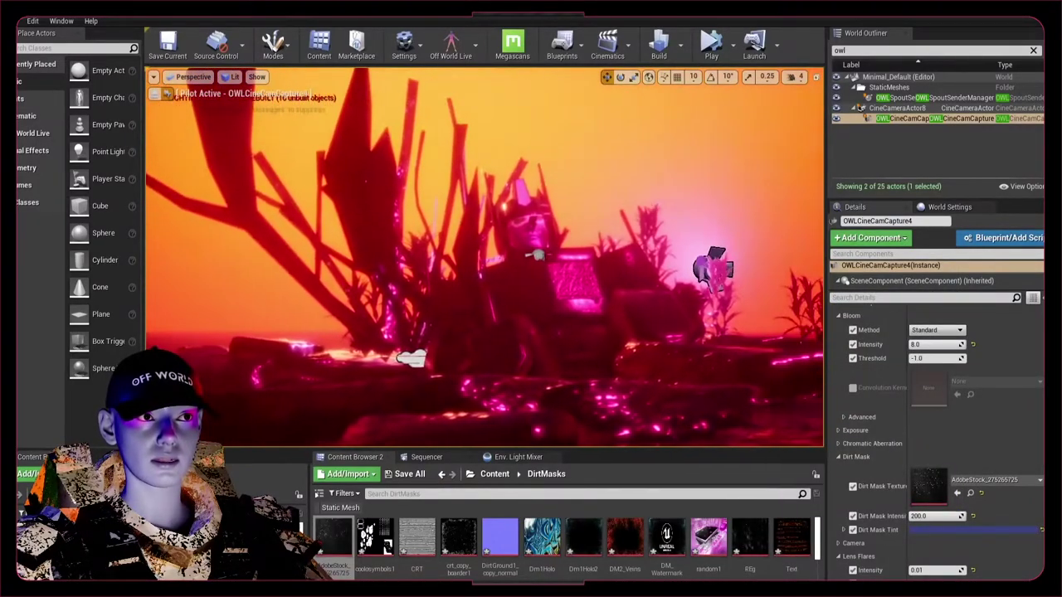
Assign the DirtGround1_copy_normal texture as the dirt mask with a light purple tint and an intensity of 500
left_click_drag(500, 540, 928, 488)
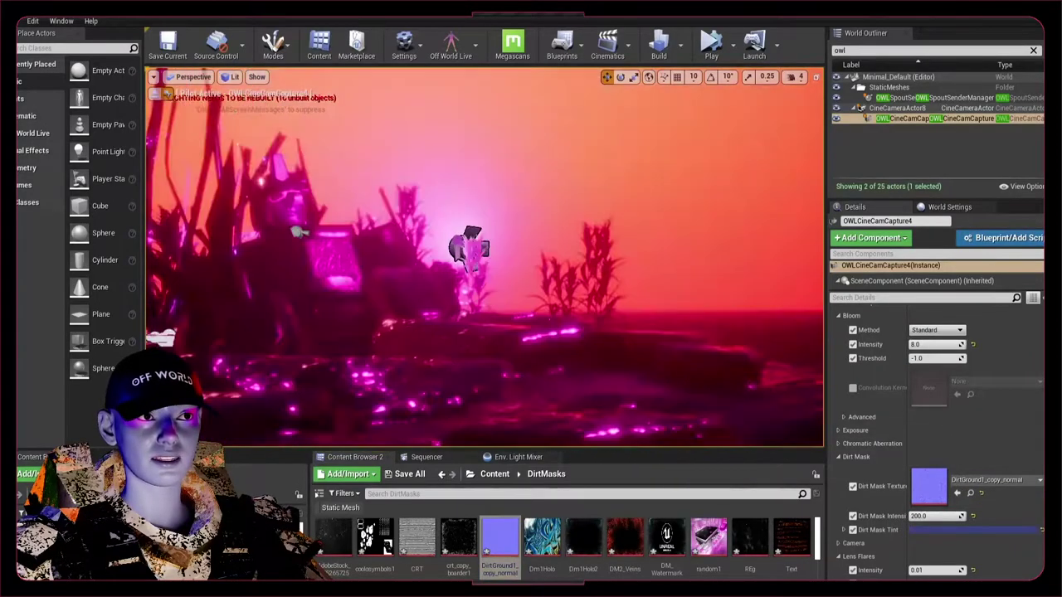
left_click(939, 531)
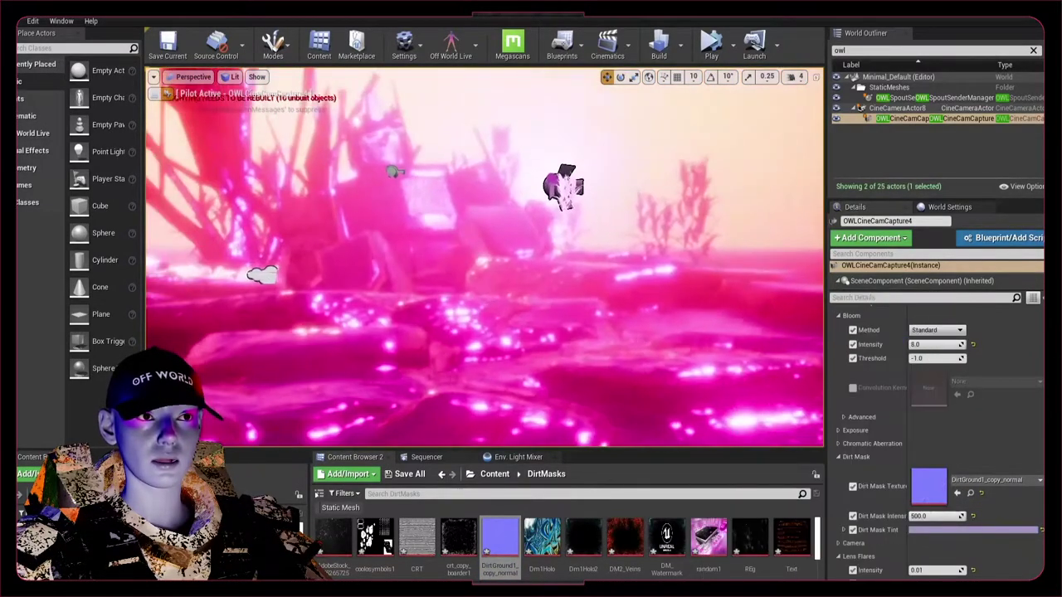
right_click_drag(485, 258, 493, 294)
Change the Dirt Mask Tint to a dark teal
left_click(969, 530)
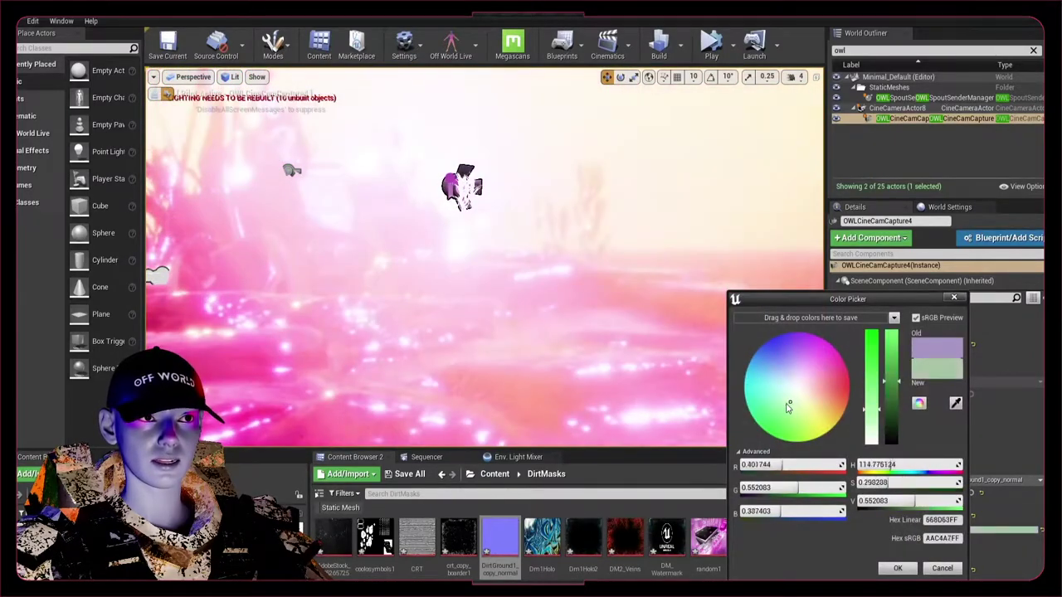
left_click_drag(896, 404, 895, 432)
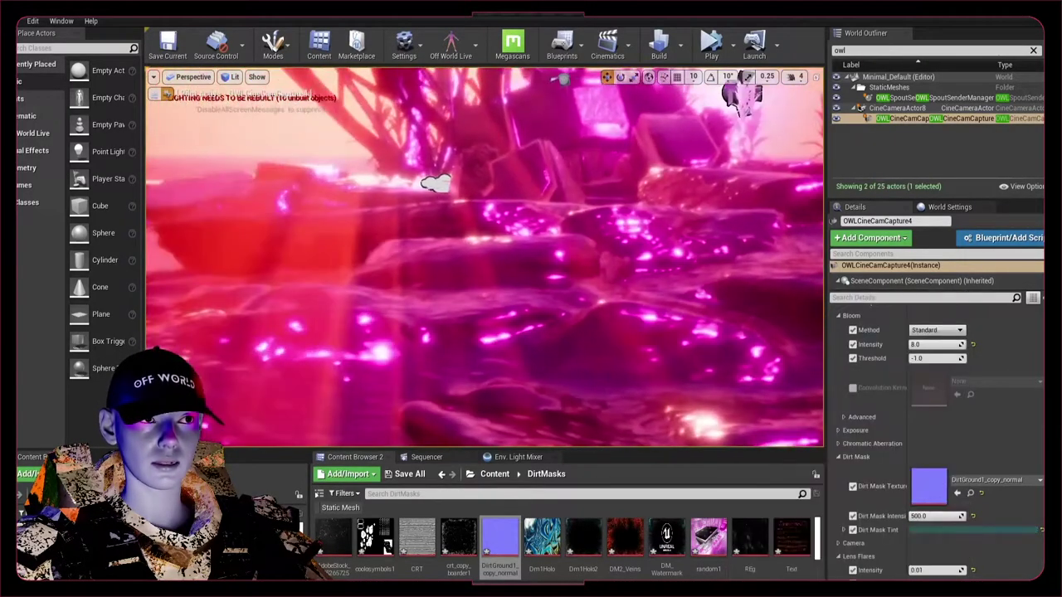
mouse_move(485, 257)
right_mouse_down()
mouse_move(465, 278)
mouse_move(477, 199)
mouse_move(473, 257)
right_mouse_up()
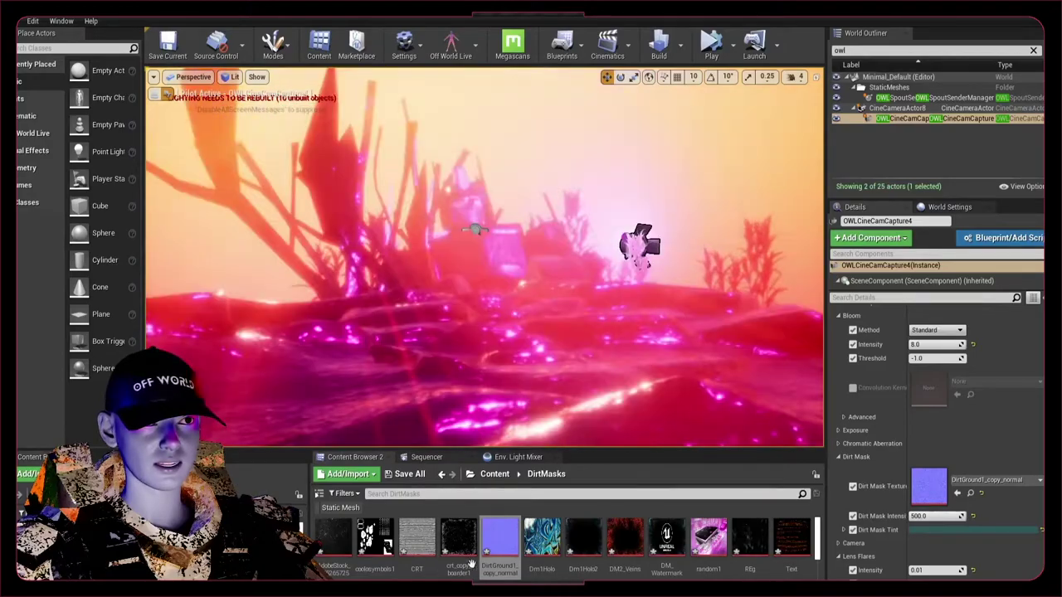
Assign the coolsymbols1 texture as the camera's dirt mask
left_click_drag(375, 537, 940, 481)
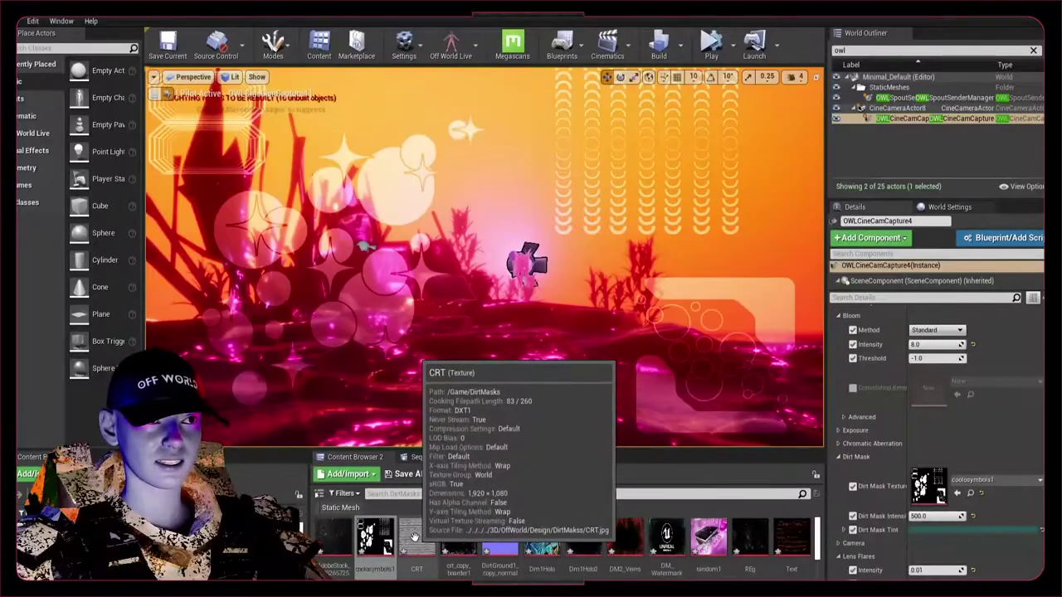
Assign the CRT texture as the dirt mask and set the Dirt Mask Intensity to 200
left_click_drag(417, 537, 921, 516)
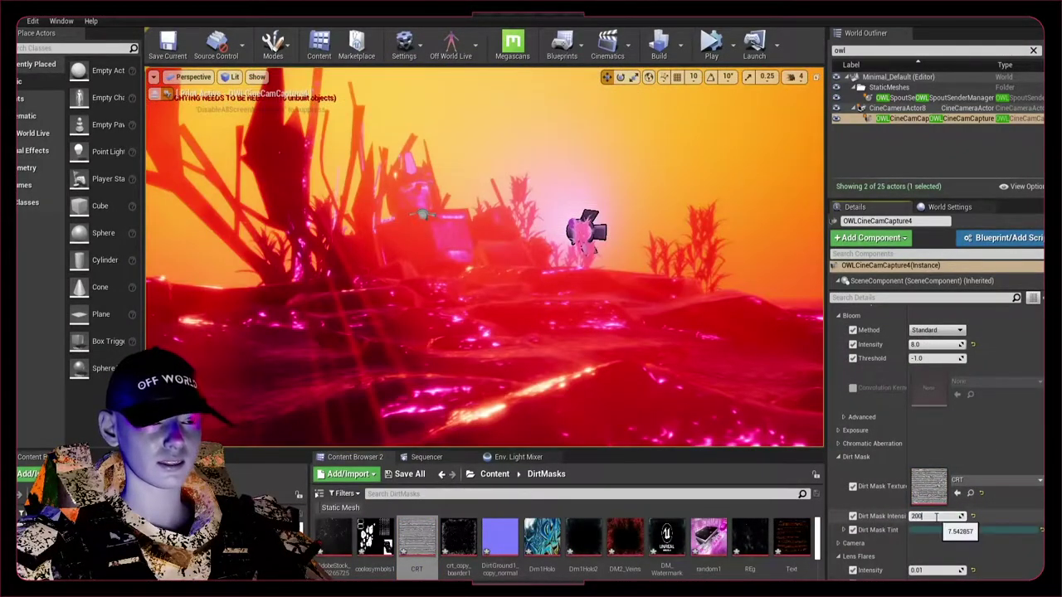
type("200")
key("Return")
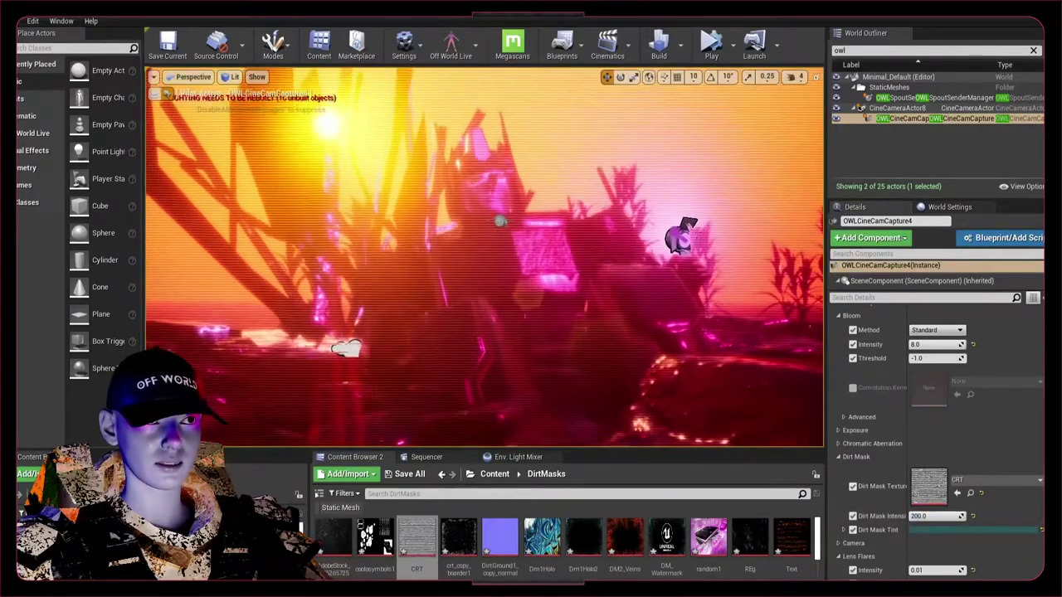
Assign the crt_copy_boarder1 texture as the camera's dirt mask and raise the Dirt Mask Intensity to 900
left_click_drag(459, 537, 935, 498)
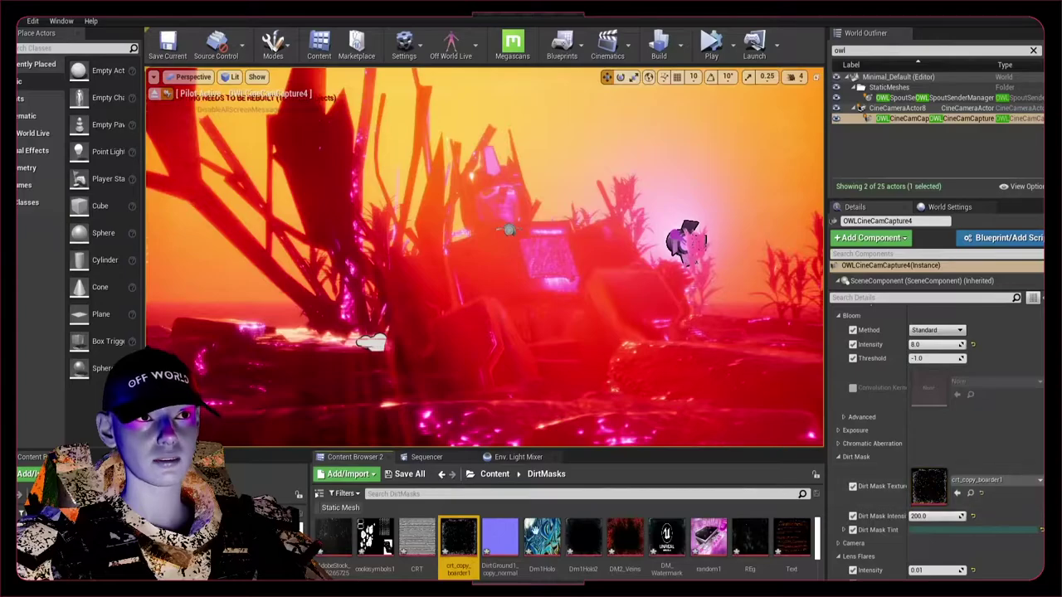
double_click(929, 487)
scroll(540, 318, "down", 9)
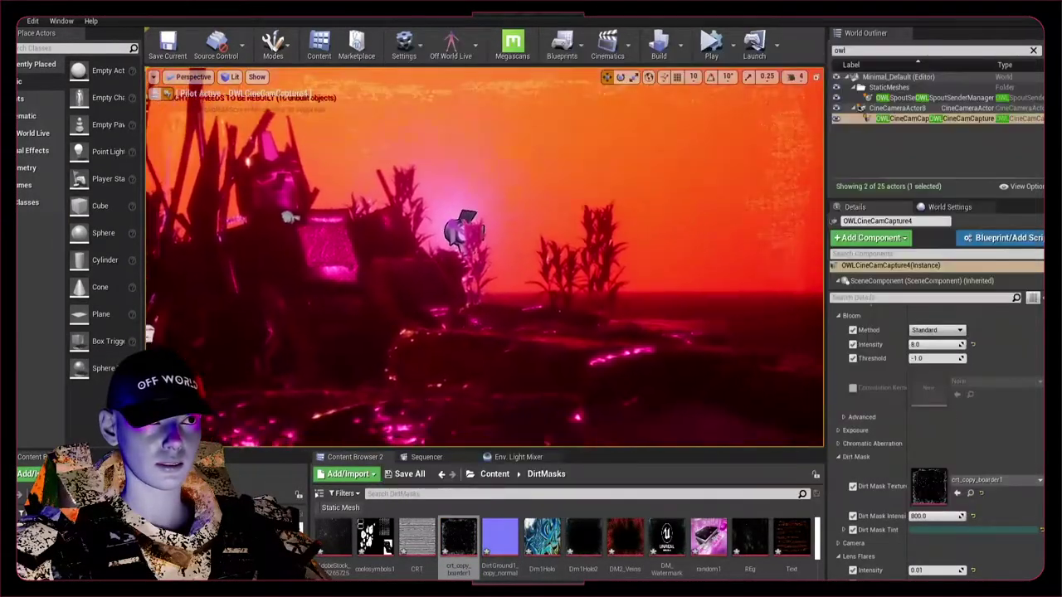
right_click_drag(532, 337, 503, 309)
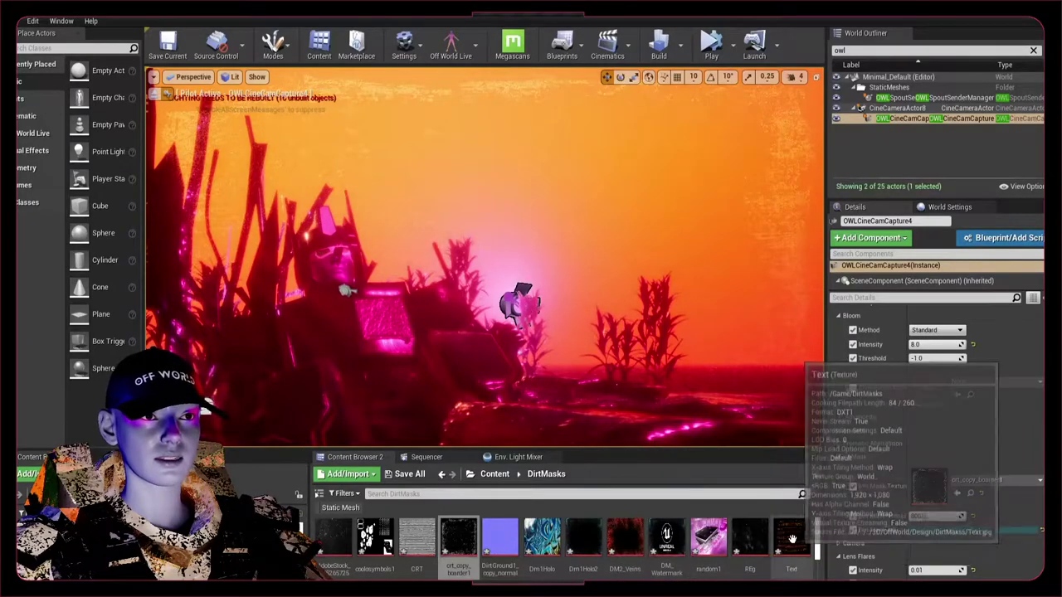
Assign the DM2_Veins texture as the dirt mask and inspect its full image in the texture editor
left_click_drag(625, 538, 929, 486)
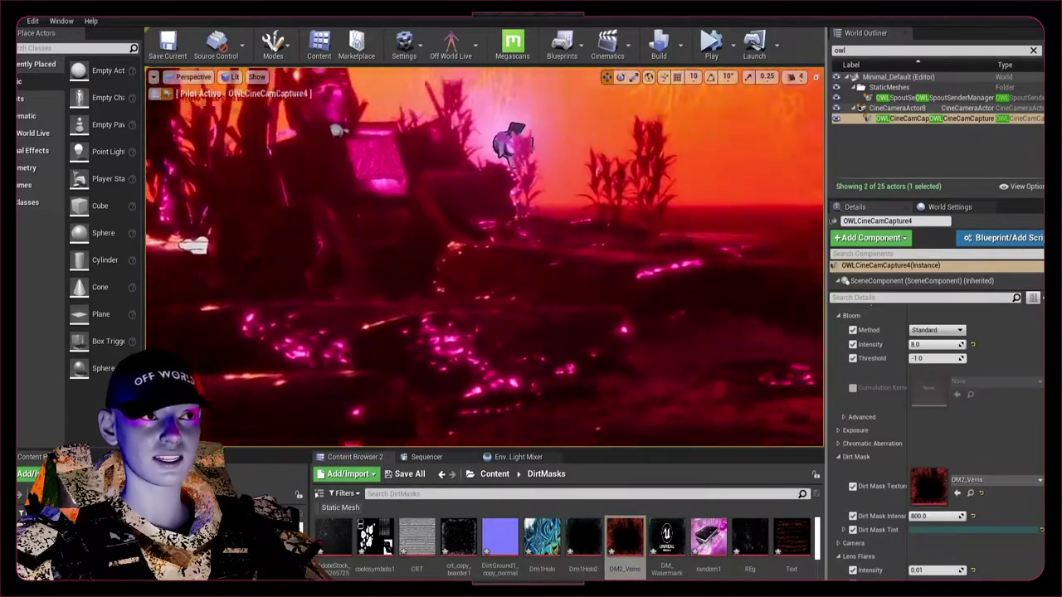
mouse_move(502, 282)
right_mouse_down()
mouse_move(507, 253)
mouse_move(513, 278)
right_mouse_up()
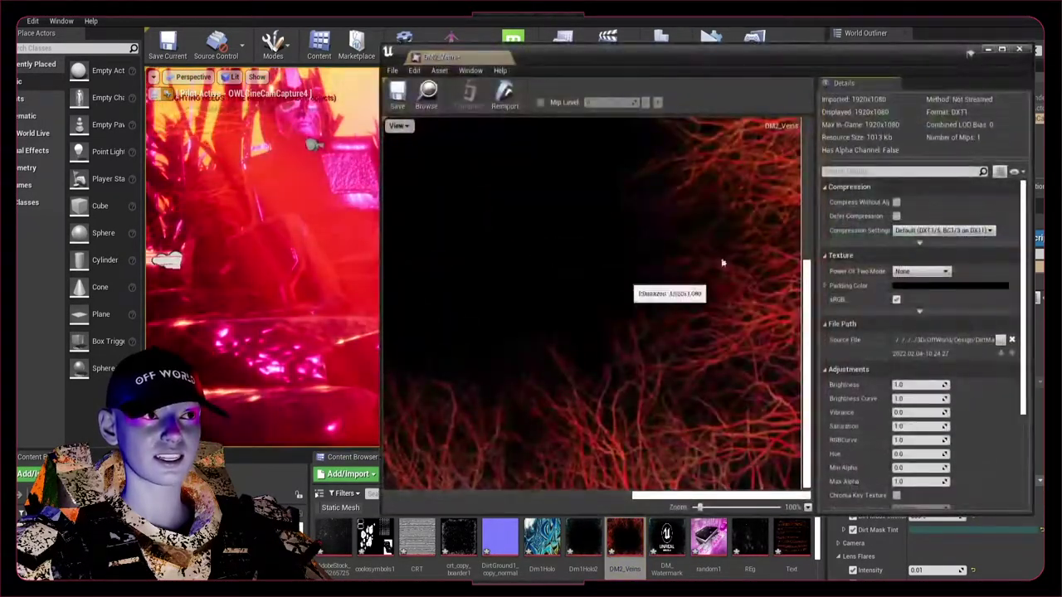
scroll(608, 320, "down", 1)
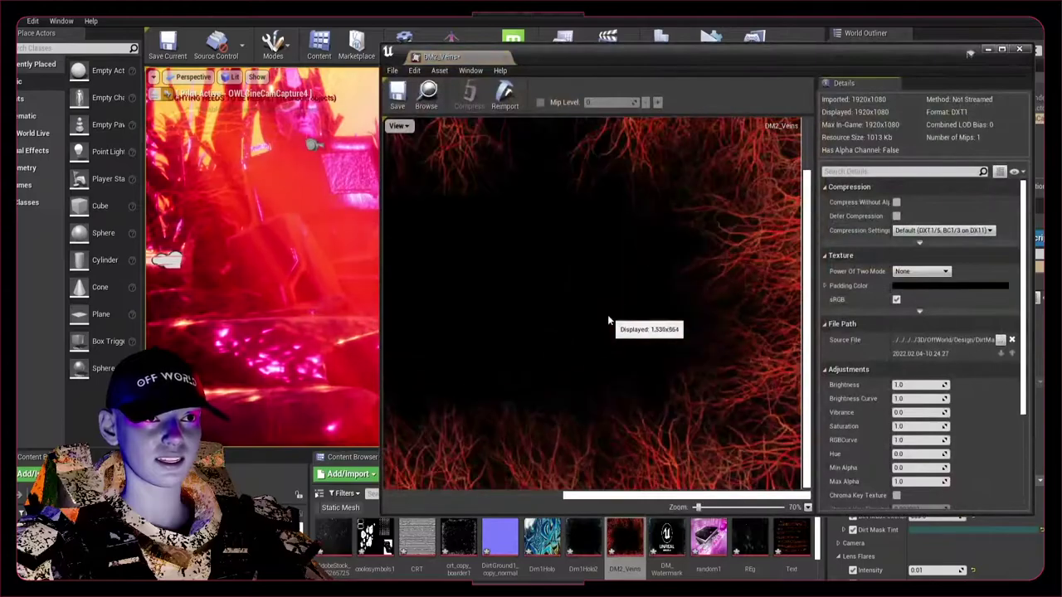
scroll(608, 320, "down", 5)
scroll(564, 337, "up", 1)
left_click(1020, 50)
Set the Dirt Mask Intensity of the veins mask to 100000
left_click(935, 517)
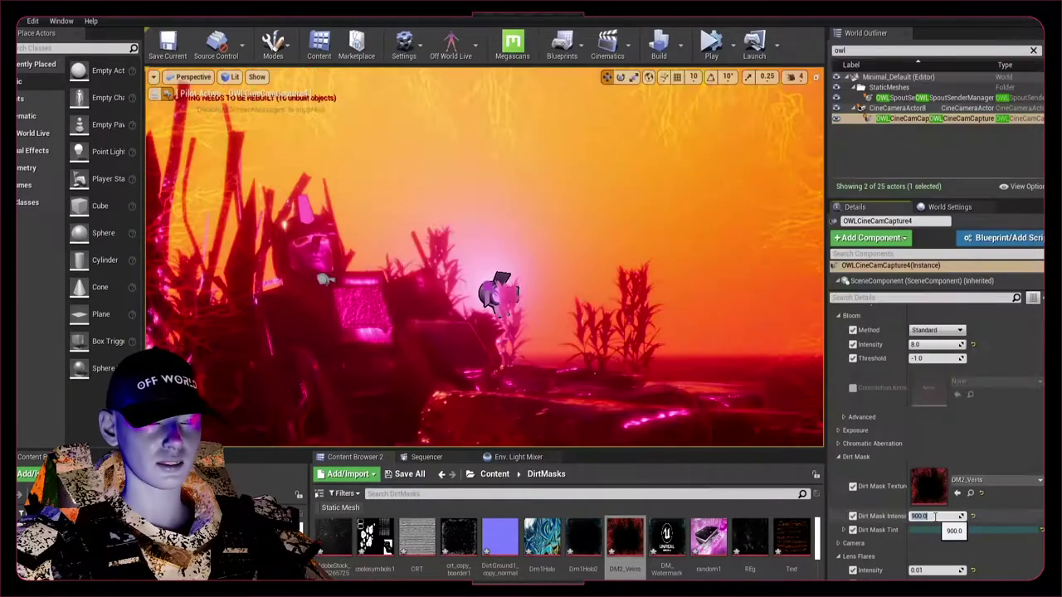
type("100000")
key("Return")
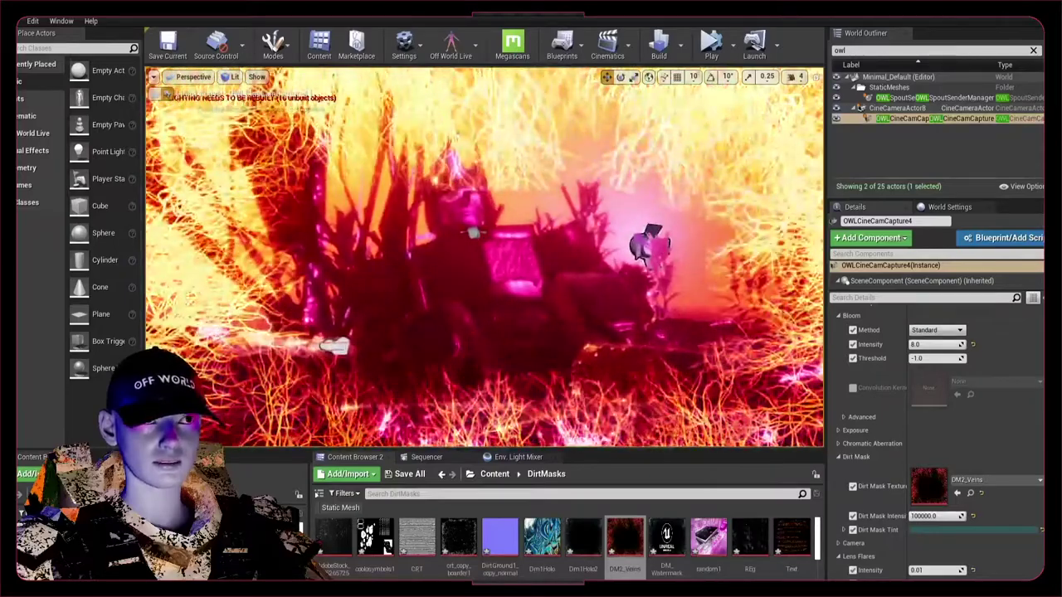
Darken and desaturate the Dirt Mask Tint to a near-black teal
left_click(942, 529)
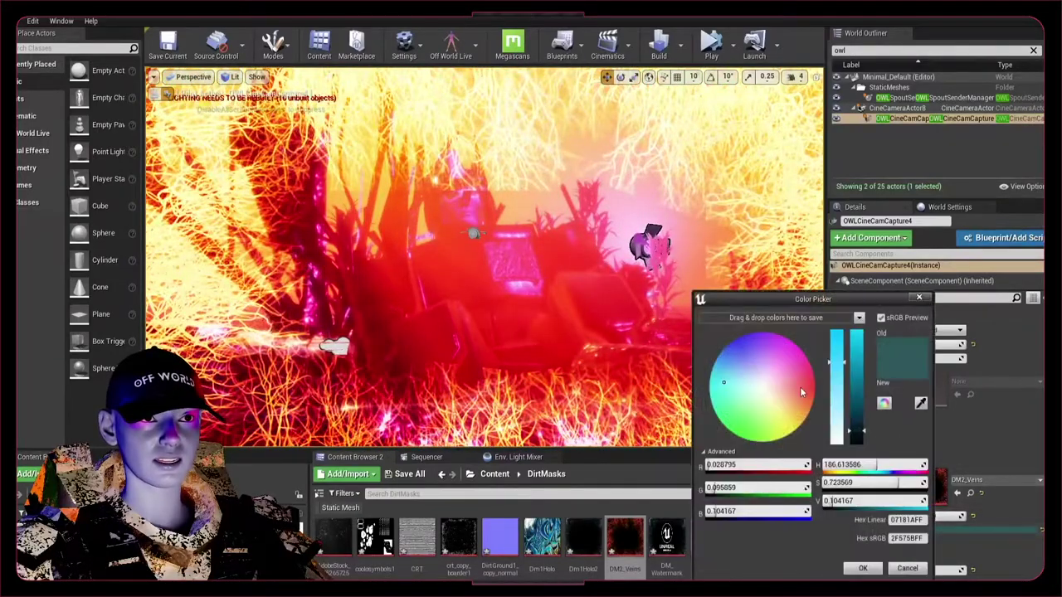
left_click_drag(859, 411, 866, 443)
left_click_drag(840, 381, 842, 311)
left_click(863, 568)
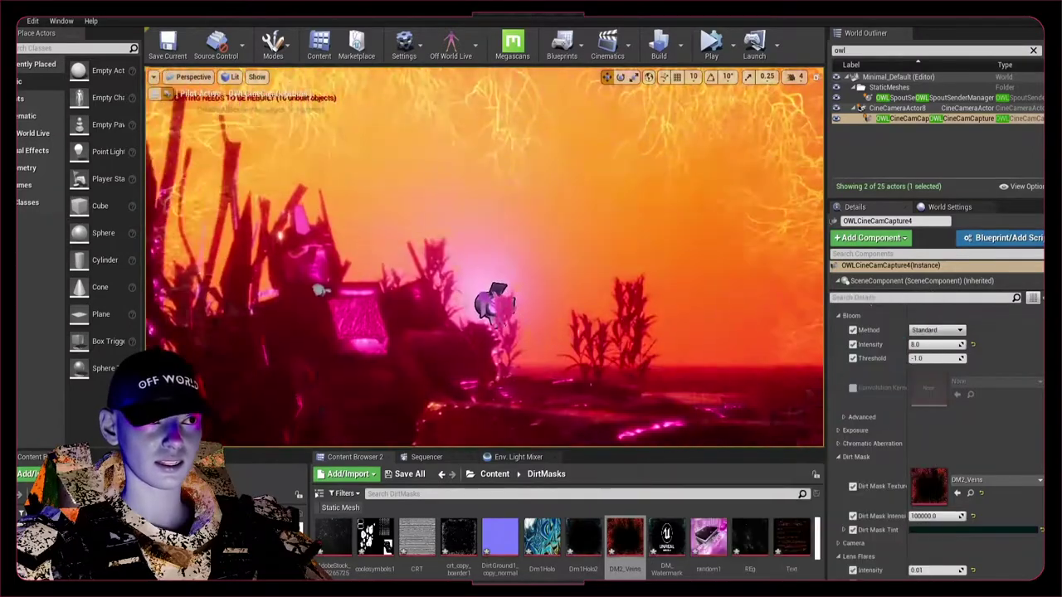
Assign the DM_Watermark texture as the dirt mask and set the Dirt Mask Intensity to 500
left_click_drag(667, 538, 929, 486)
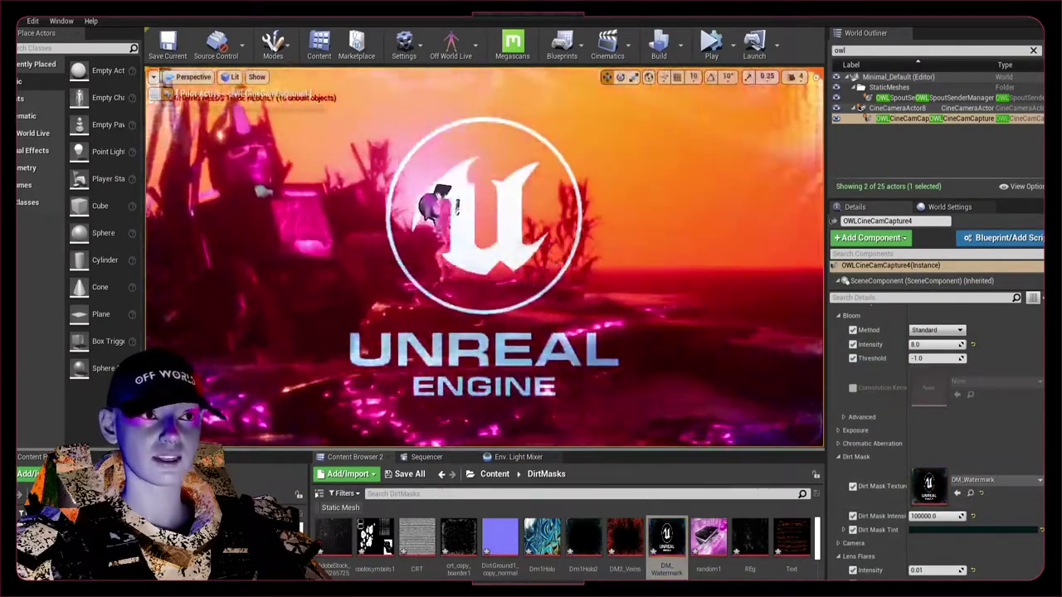
right_click_drag(580, 274, 489, 282)
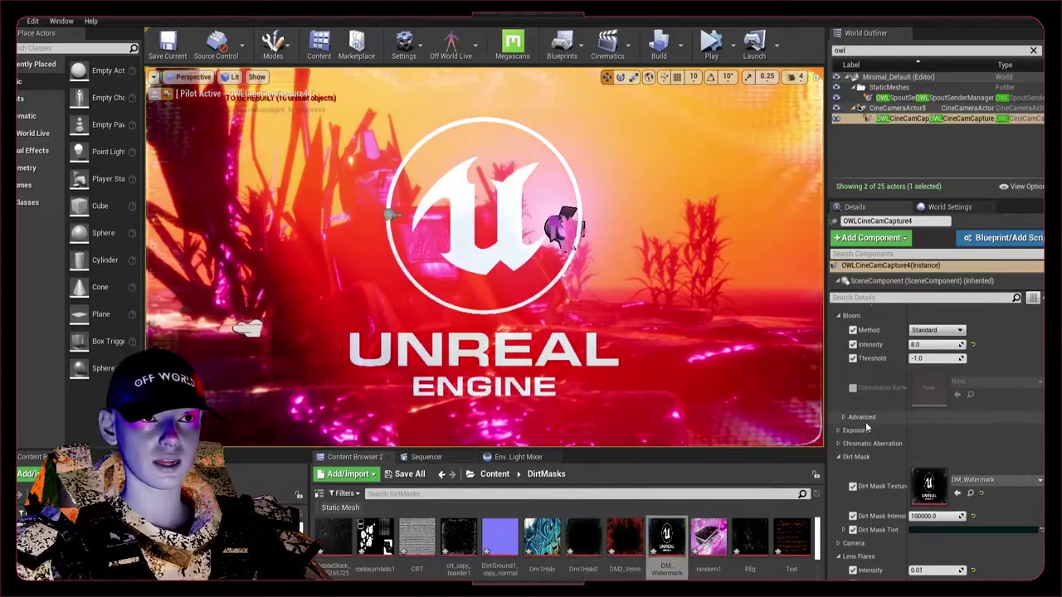
left_click(941, 516)
type("500")
key("Return")
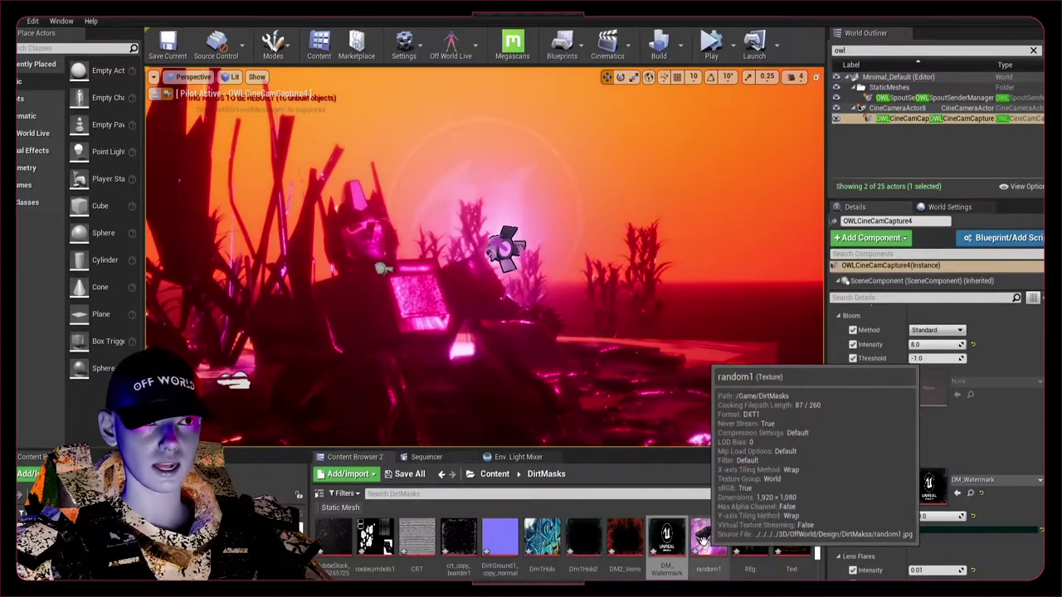
Assign the random1 texture as the dirt mask and change the Dirt Mask Tint to a fully saturated dark blue
left_click_drag(708, 540, 928, 487)
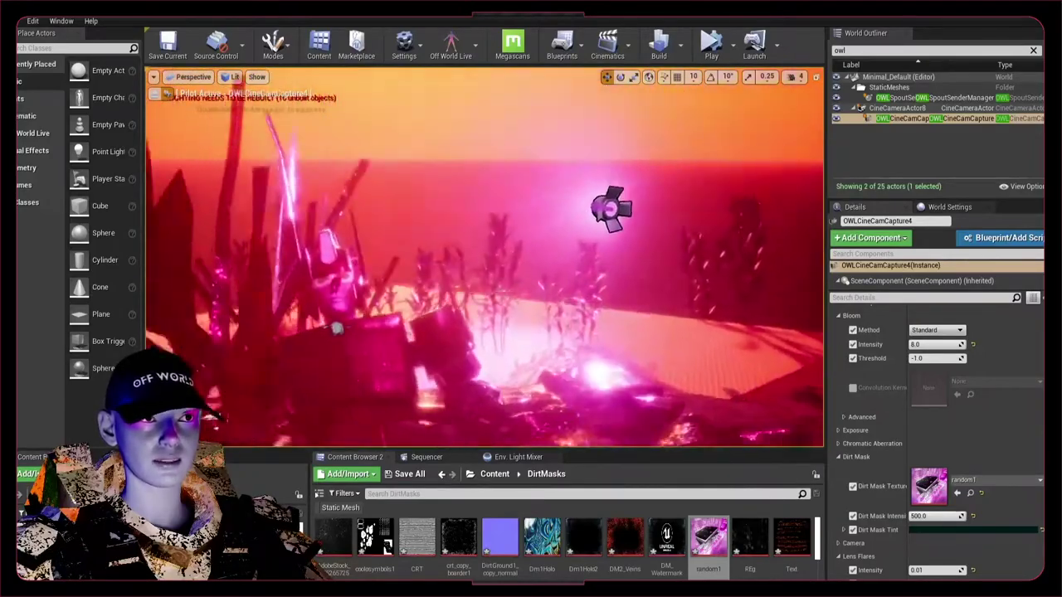
left_click(974, 529)
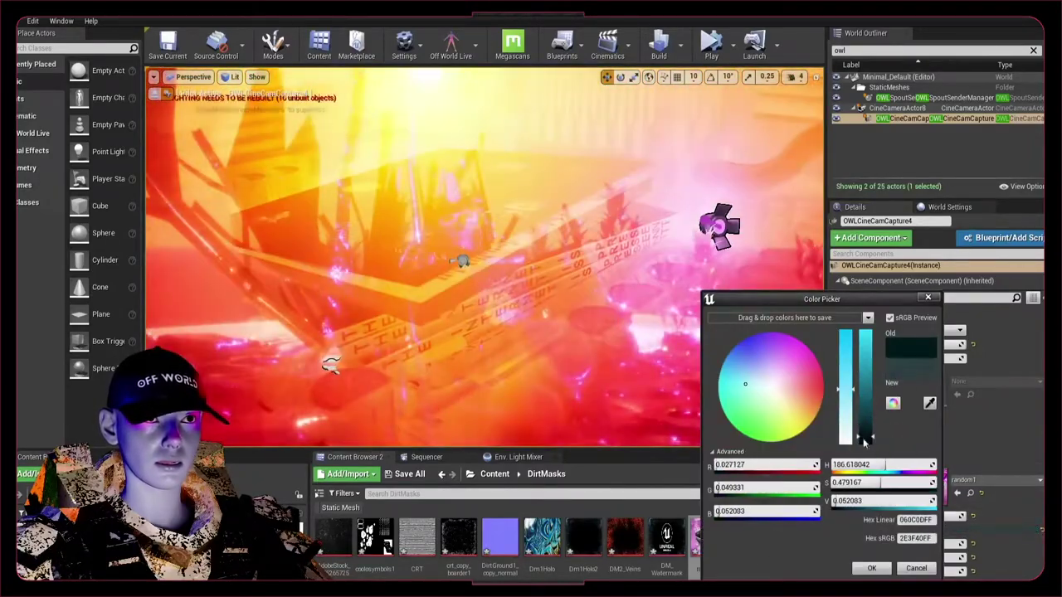
left_click_drag(759, 384, 733, 349)
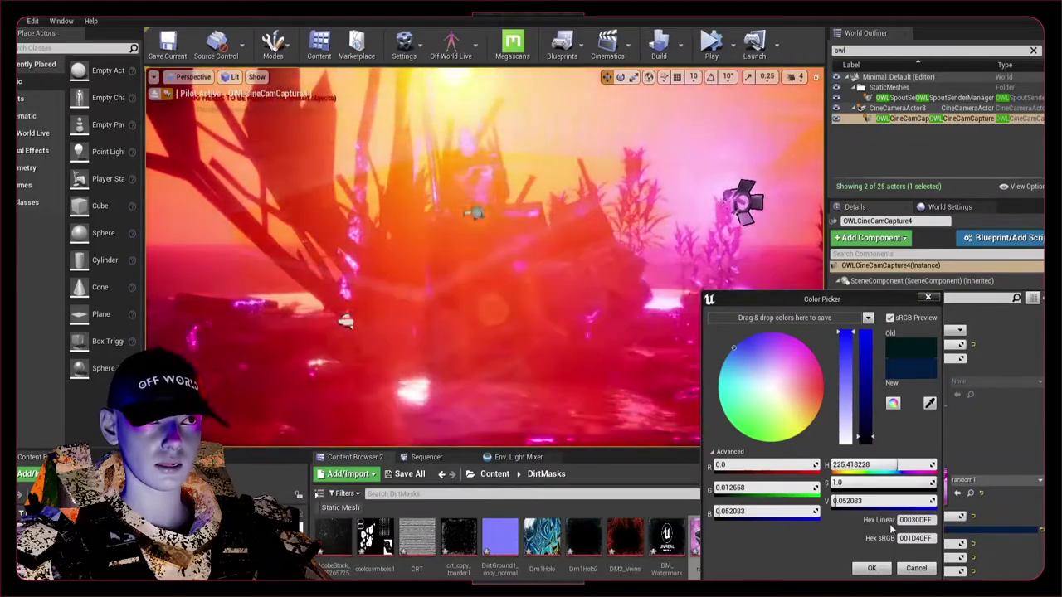
left_click(878, 567)
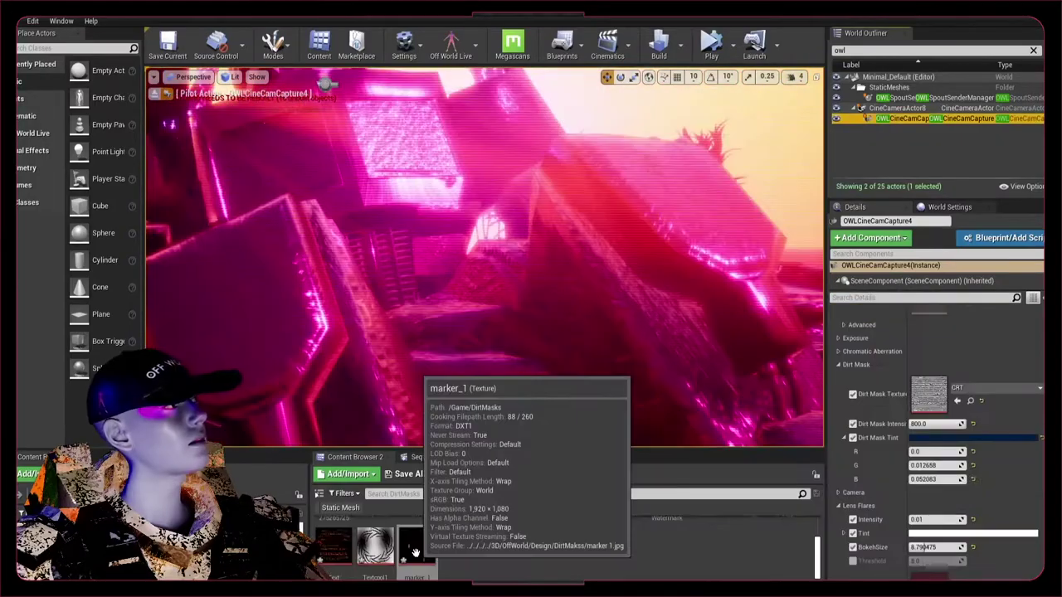
Assign the marker_1 texture as the dirt mask and desaturate the Dirt Mask Tint to a dark grey-blue
left_click_drag(414, 551, 929, 395)
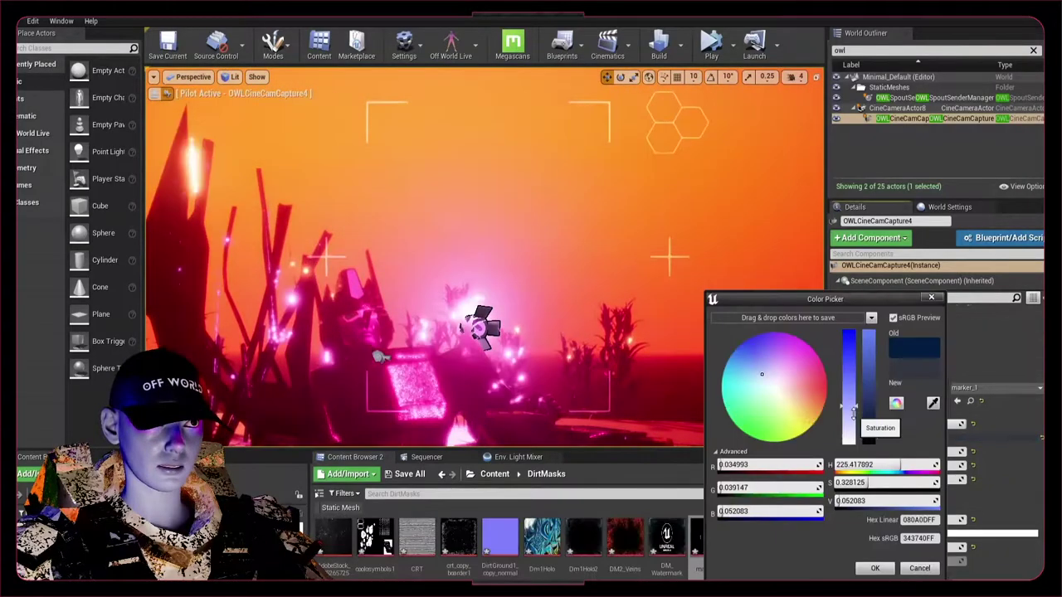
left_click_drag(849, 414, 850, 424)
left_click(875, 568)
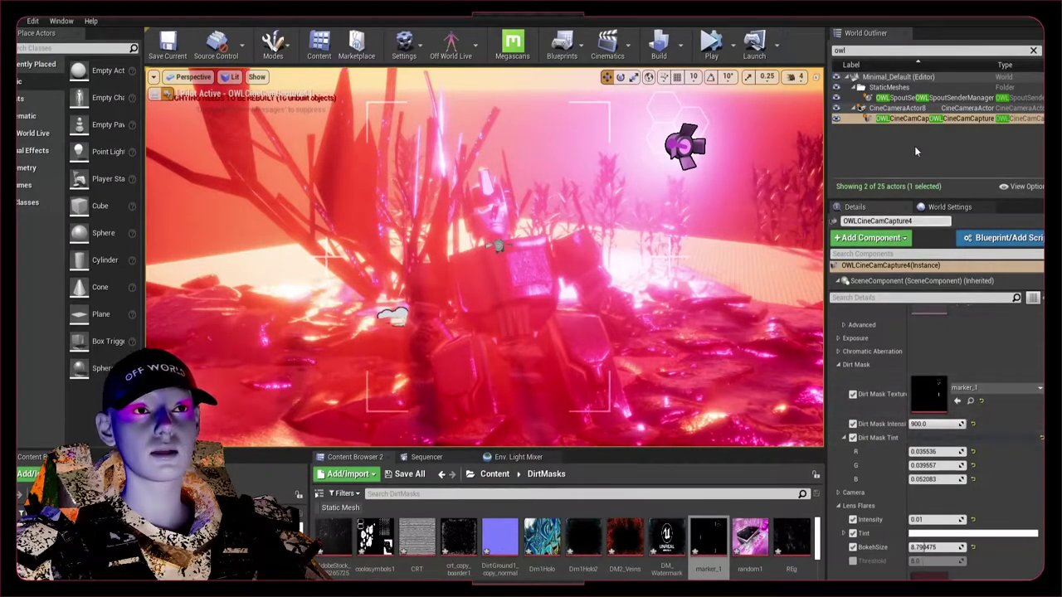
Reselect the OWLCineCamCapture4 actor to bring up its camera settings
left_click(920, 97)
left_click(903, 119)
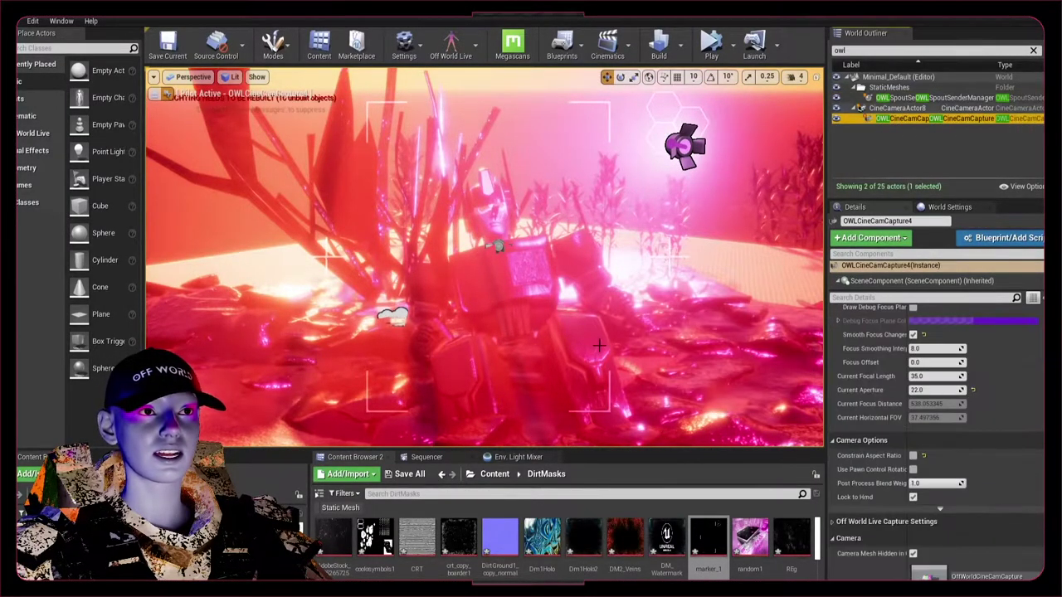